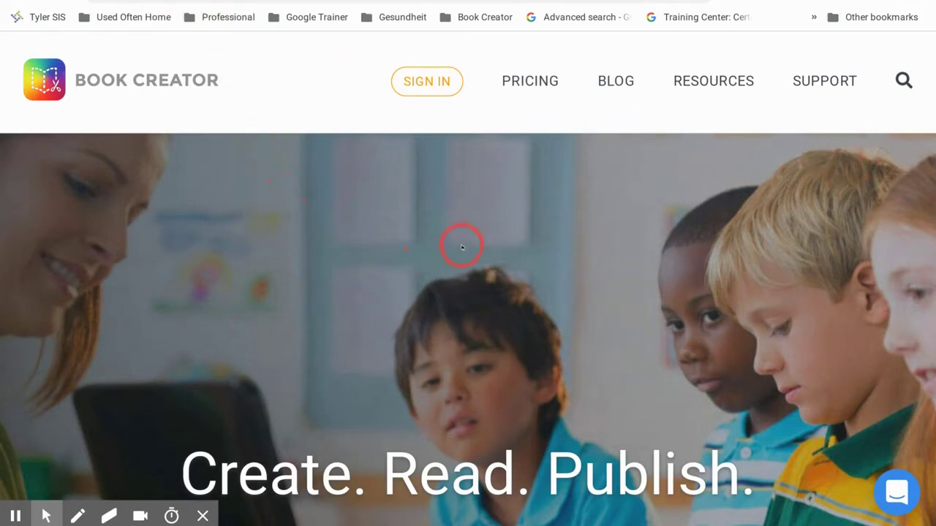
- Look through the Book Creator home page, from the banner down past the student creativity section
{"action": "scroll", "coordinate": [462, 247], "scroll_direction": "down", "scroll_amount": 3}
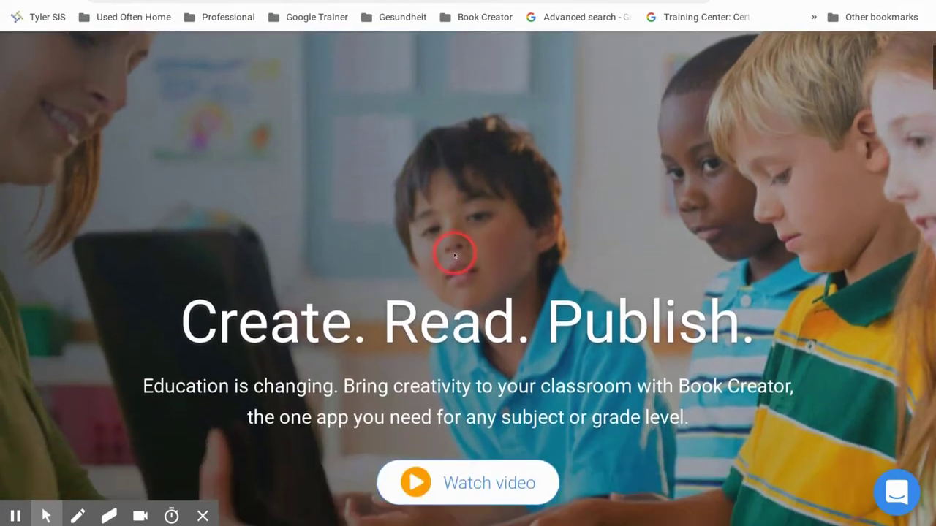
{"action": "scroll", "coordinate": [454, 254], "scroll_direction": "down", "scroll_amount": 5}
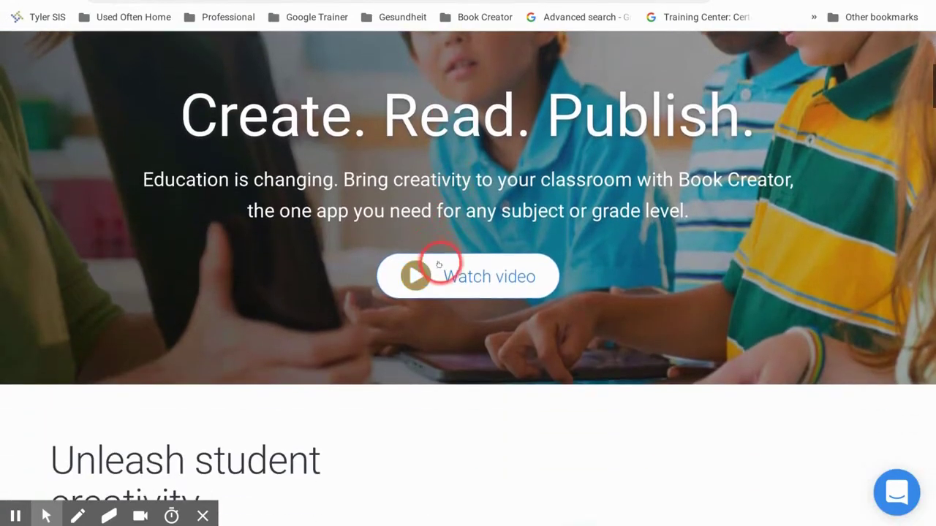
{"action": "scroll", "coordinate": [444, 327], "scroll_direction": "down", "scroll_amount": 1}
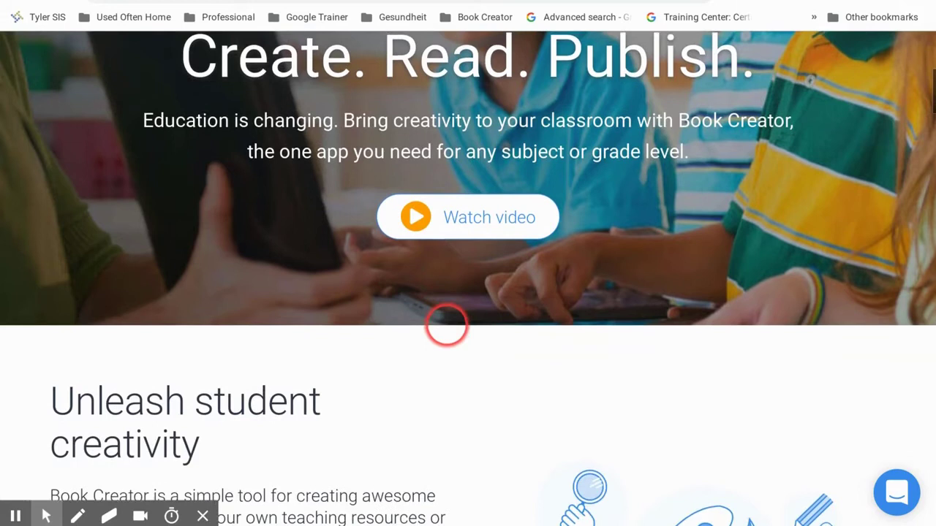
{"action": "scroll", "coordinate": [448, 327], "scroll_direction": "down", "scroll_amount": 7}
{"action": "scroll", "coordinate": [451, 329], "scroll_direction": "down", "scroll_amount": 6}
{"action": "scroll", "coordinate": [451, 329], "scroll_direction": "down", "scroll_amount": 5}
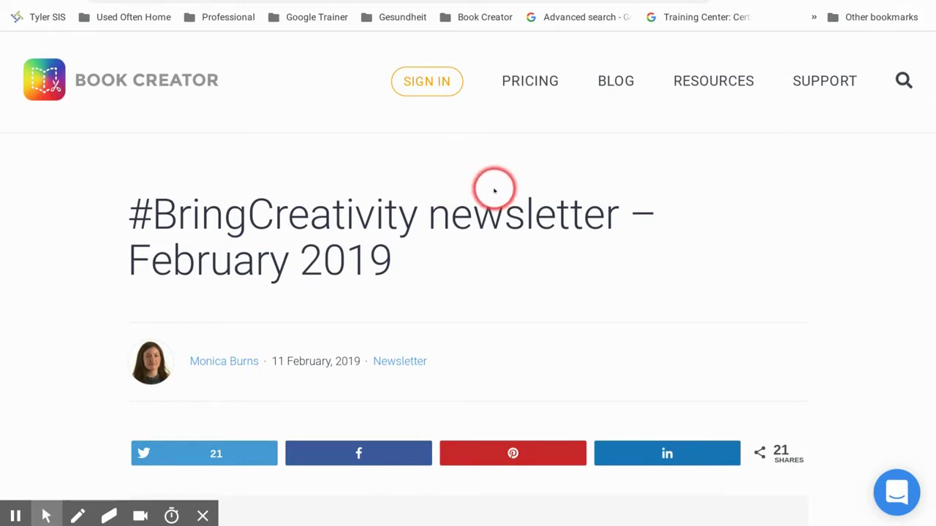
- Skim the opening of the #BringCreativity newsletter for February 2019, including its list of contents
{"action": "scroll", "coordinate": [500, 186], "scroll_direction": "down", "scroll_amount": 3}
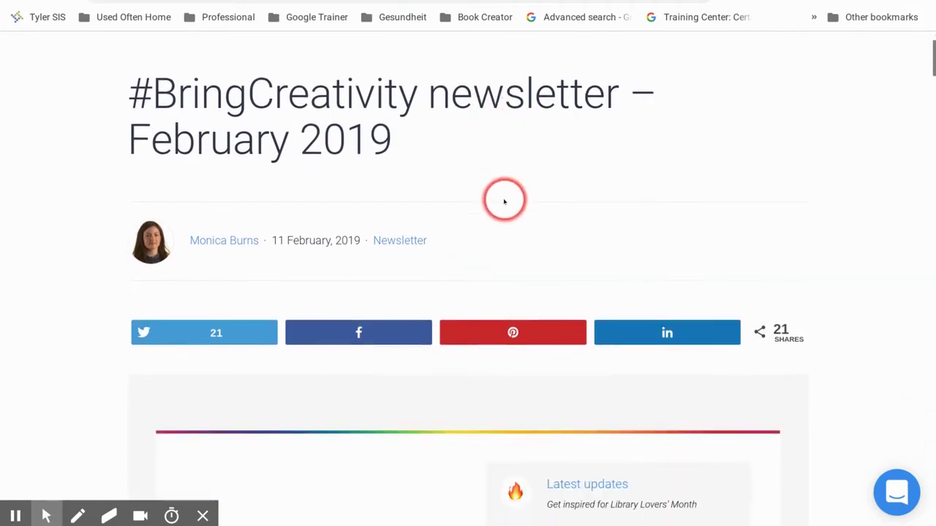
{"action": "scroll", "coordinate": [505, 200], "scroll_direction": "down", "scroll_amount": 1}
{"action": "scroll", "coordinate": [503, 202], "scroll_direction": "down", "scroll_amount": 2}
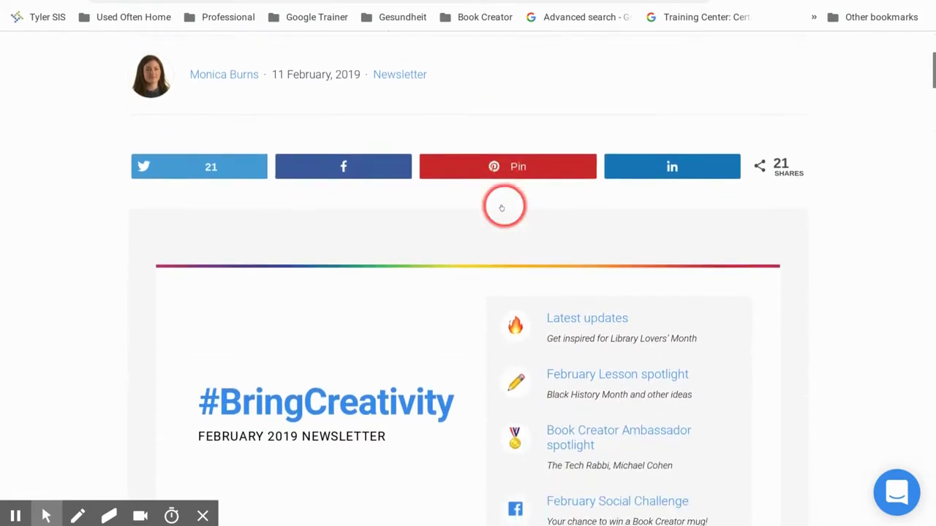
{"action": "scroll", "coordinate": [495, 208], "scroll_direction": "up", "scroll_amount": 5}
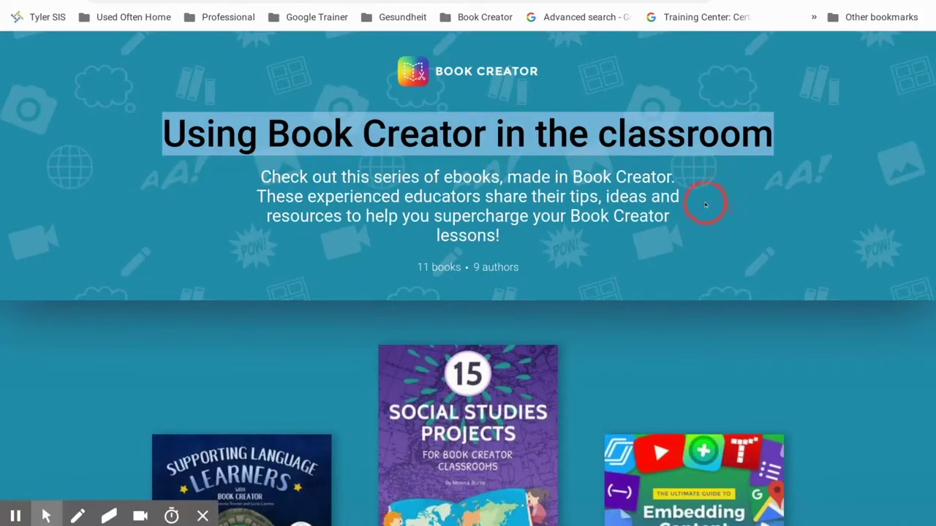
- Browse the ebook covers in the "Using Book Creator in the classroom" collection and return to its heading
{"action": "scroll", "coordinate": [671, 248], "scroll_direction": "down", "scroll_amount": 4}
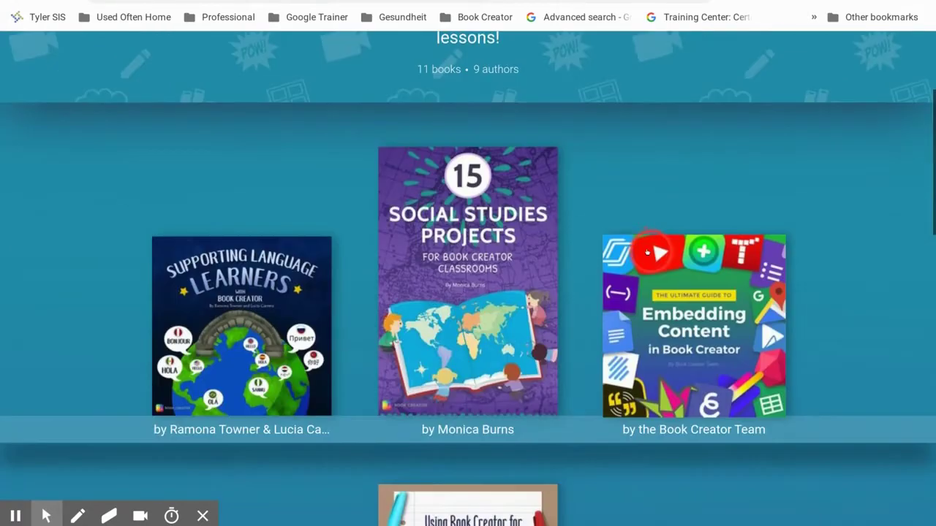
{"action": "scroll", "coordinate": [624, 239], "scroll_direction": "down", "scroll_amount": 3}
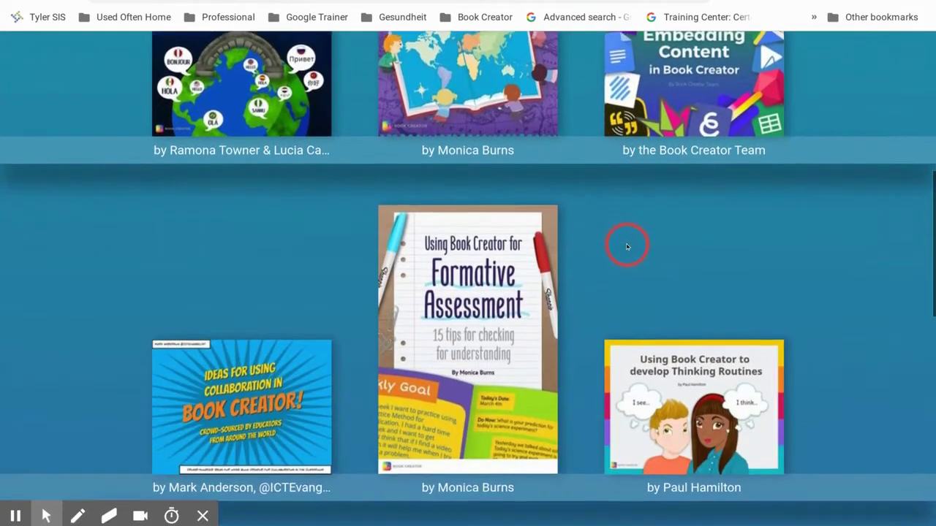
{"action": "scroll", "coordinate": [694, 234], "scroll_direction": "up", "scroll_amount": 3}
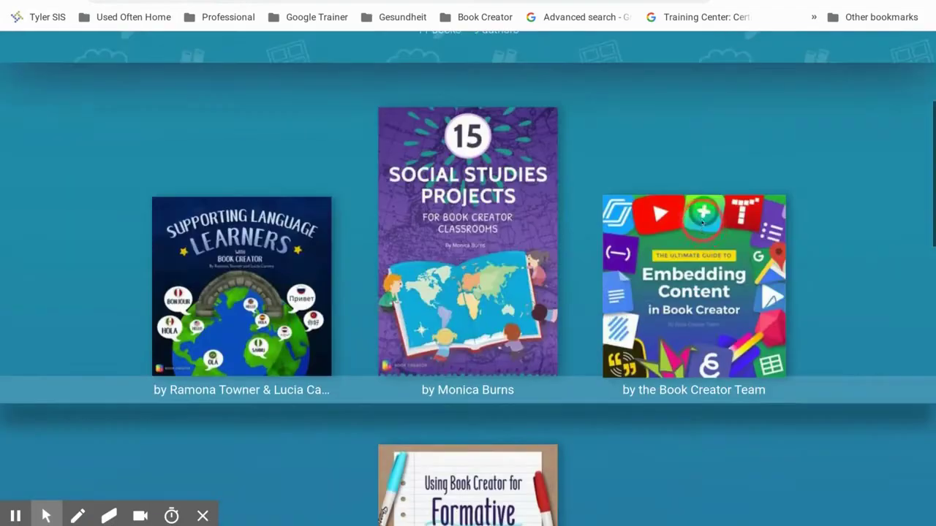
{"action": "scroll", "coordinate": [777, 211], "scroll_direction": "up", "scroll_amount": 3}
{"action": "scroll", "coordinate": [777, 211], "scroll_direction": "down", "scroll_amount": 6}
{"action": "left_click", "coordinate": [54, 318]}
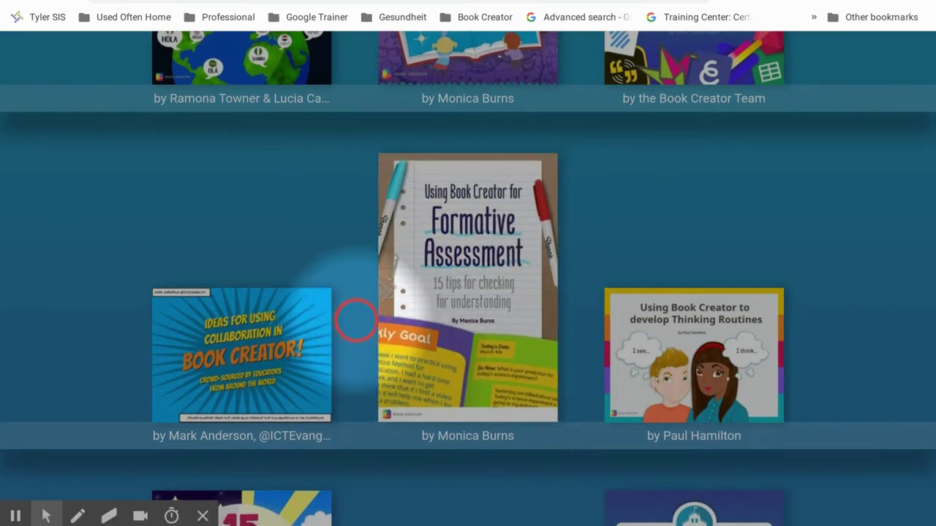
{"action": "scroll", "coordinate": [585, 277], "scroll_direction": "down", "scroll_amount": 3}
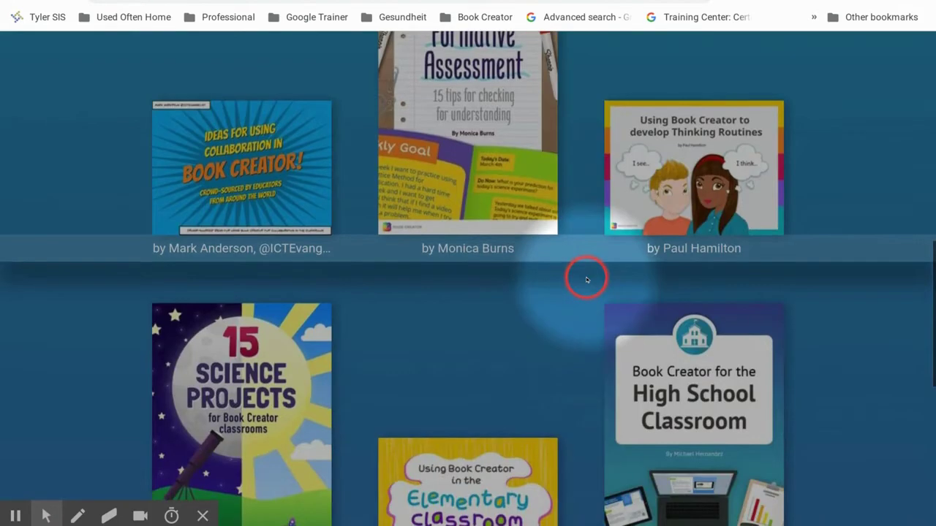
{"action": "scroll", "coordinate": [585, 280], "scroll_direction": "down", "scroll_amount": 2}
{"action": "scroll", "coordinate": [585, 278], "scroll_direction": "up", "scroll_amount": 10}
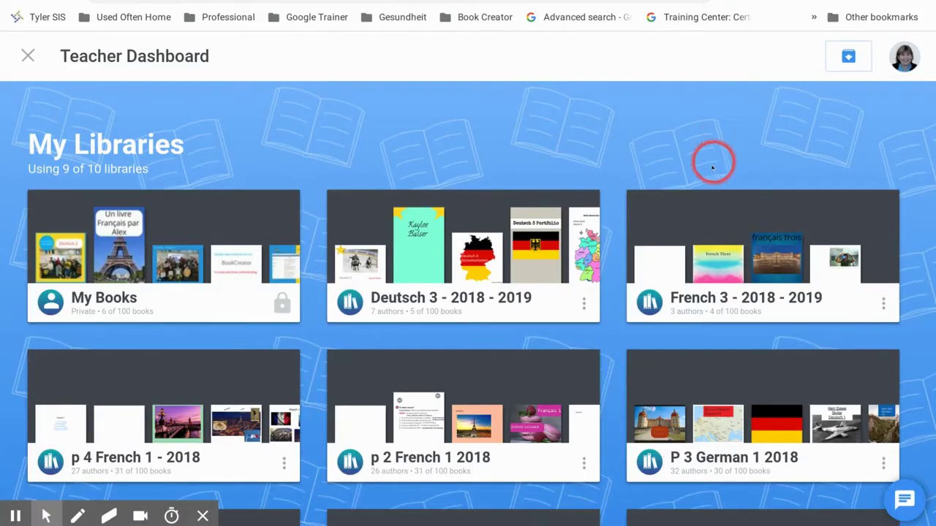
{"action": "mouse_move", "coordinate": [15, 516]}
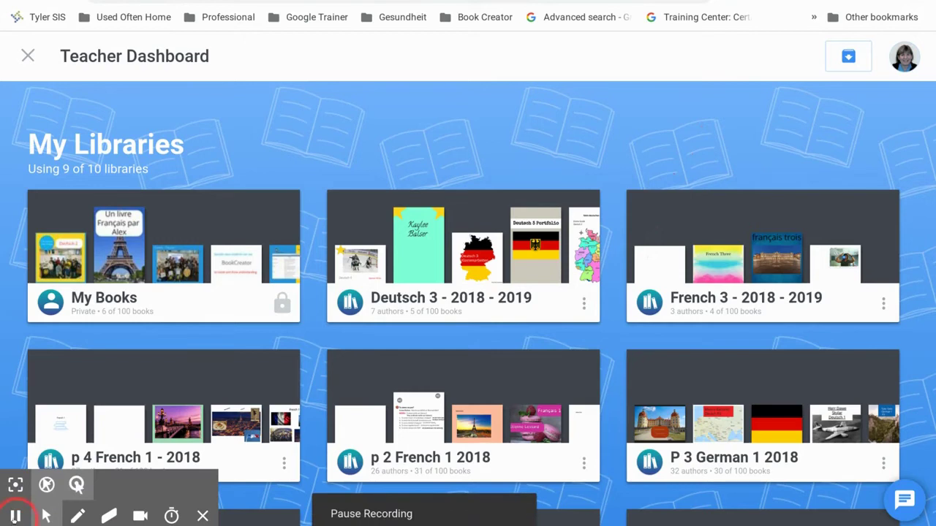
{"action": "left_click", "coordinate": [18, 482]}
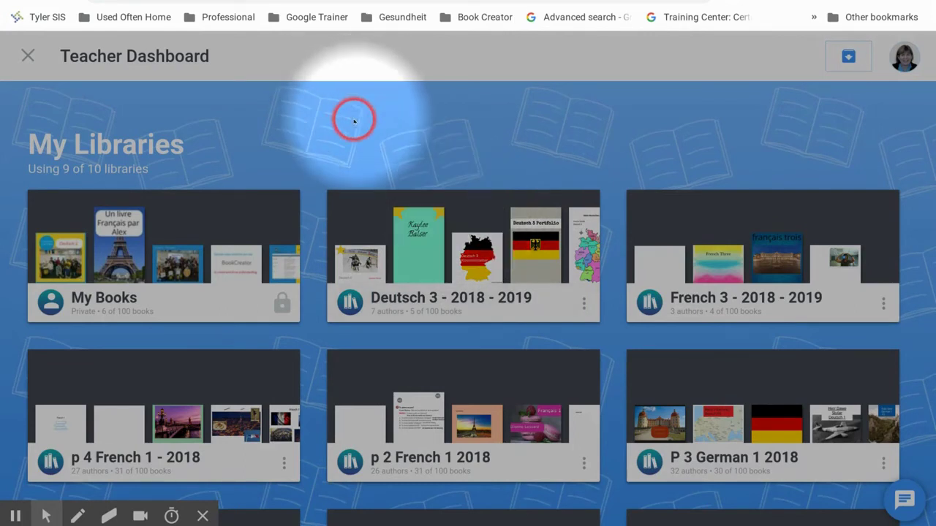
- Open the Deutsch 3 - 2018 - 2019 library from the teacher dashboard
{"action": "left_click", "coordinate": [355, 217]}
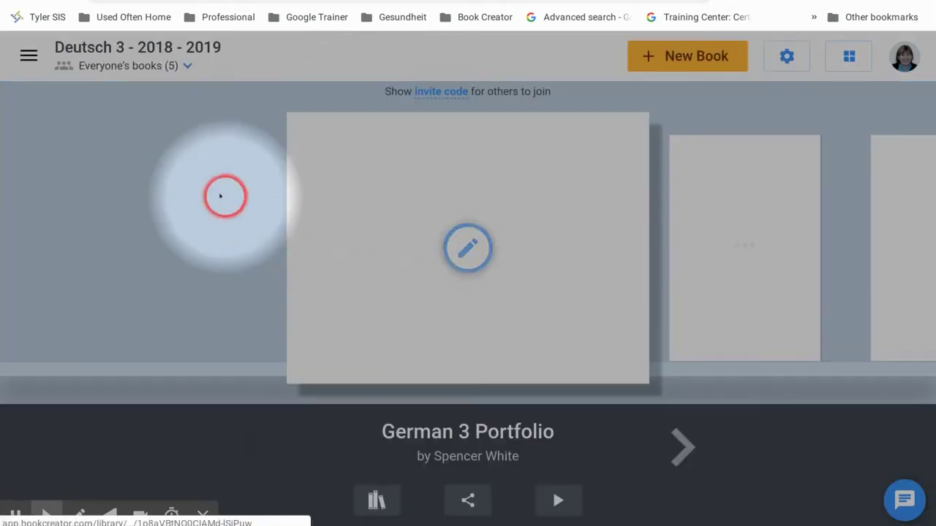
{"action": "left_click", "coordinate": [29, 56]}
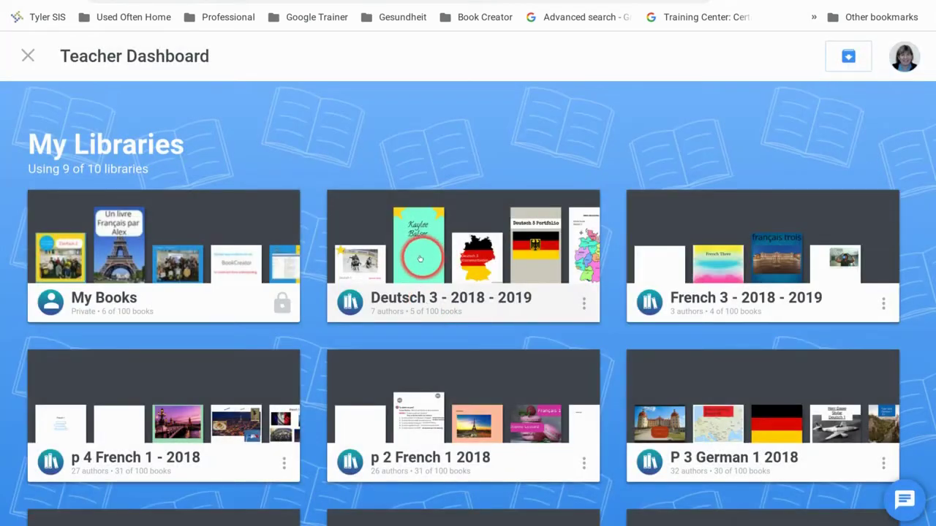
{"action": "left_click", "coordinate": [358, 228]}
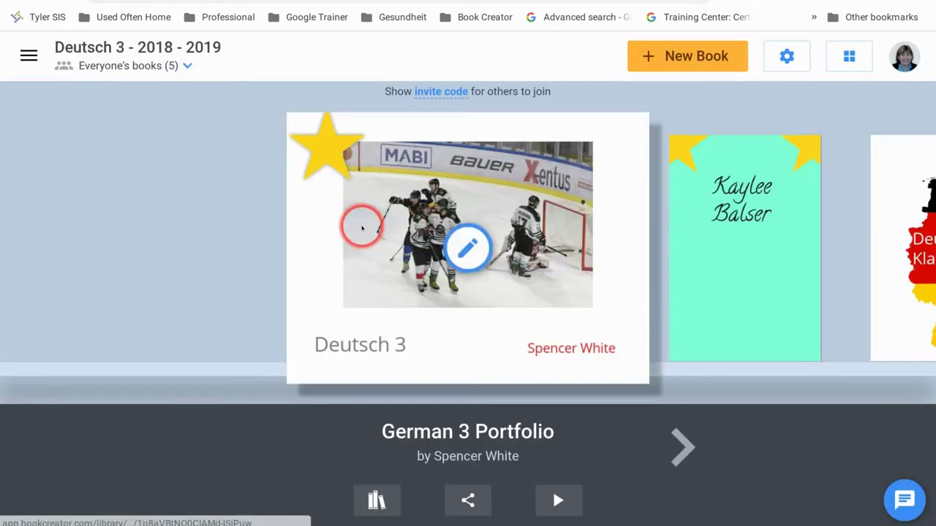
- View the library's invite code and close the invitation dialog
{"action": "left_click", "coordinate": [428, 91]}
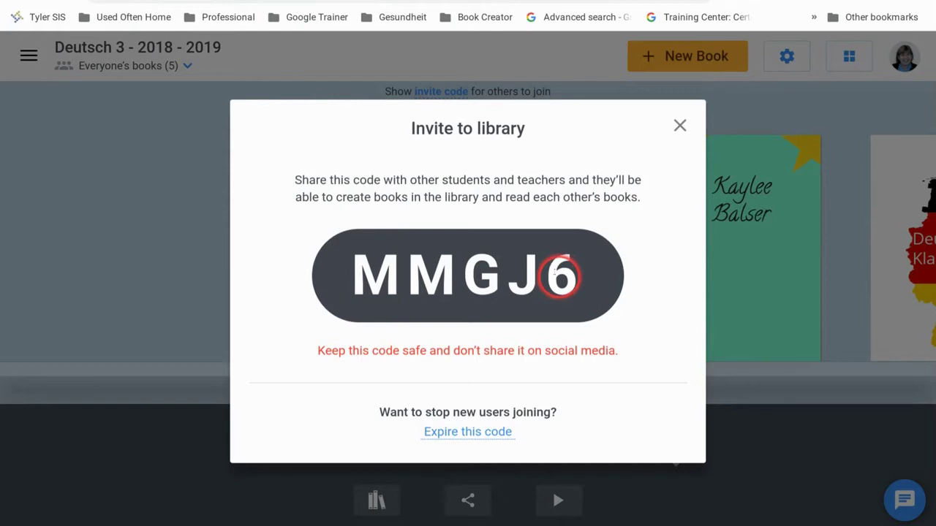
{"action": "left_click", "coordinate": [679, 125]}
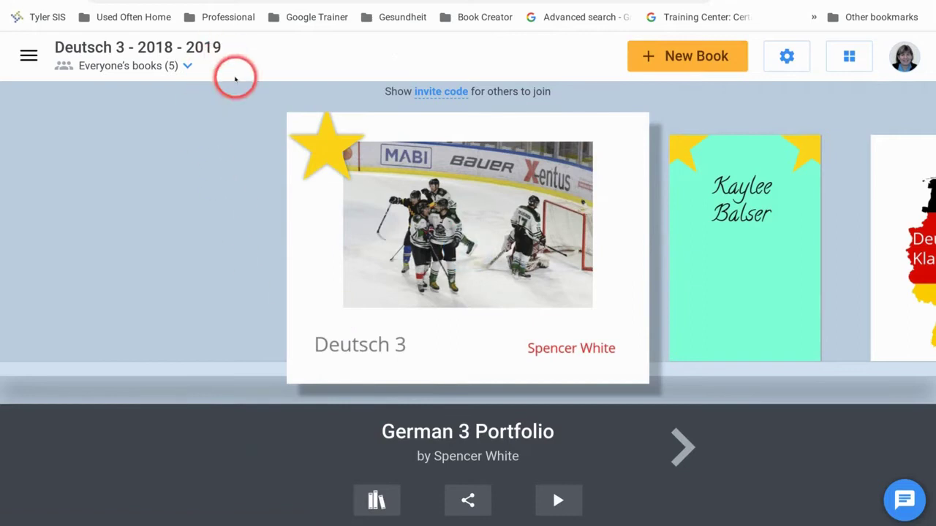
- Create a new book in the Deutsch 3 library with the plain Landscape 4:3 shape
{"action": "left_click", "coordinate": [641, 56]}
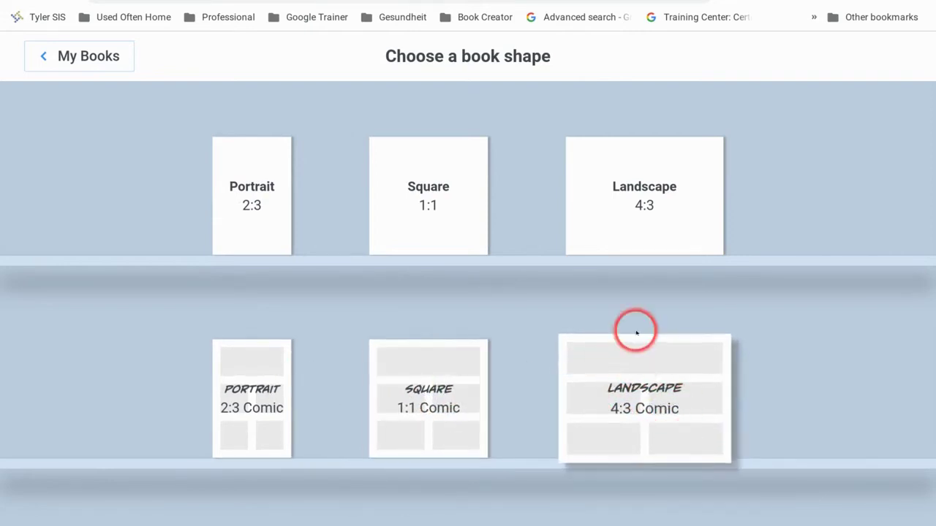
{"action": "left_click", "coordinate": [601, 226]}
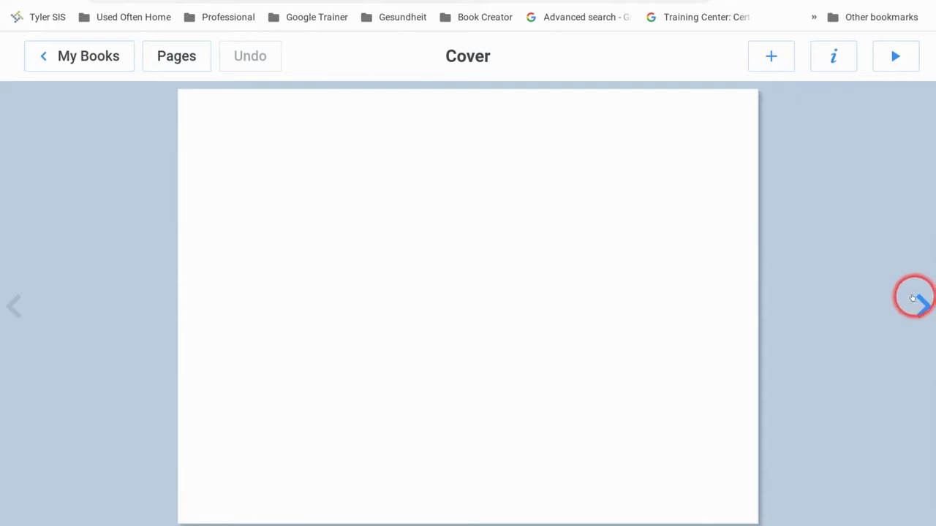
- Page forward from the cover and append blank pages up to page 7
{"action": "left_click", "coordinate": [920, 306]}
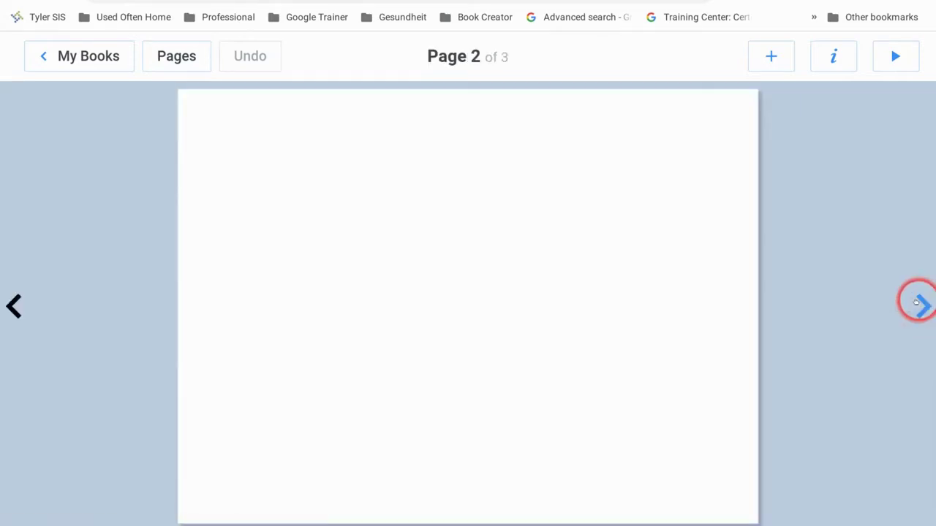
{"action": "left_click", "coordinate": [918, 304]}
{"action": "left_click", "coordinate": [916, 305]}
{"action": "left_click", "coordinate": [915, 305]}
{"action": "left_click", "coordinate": [916, 306]}
{"action": "left_click", "coordinate": [916, 305]}
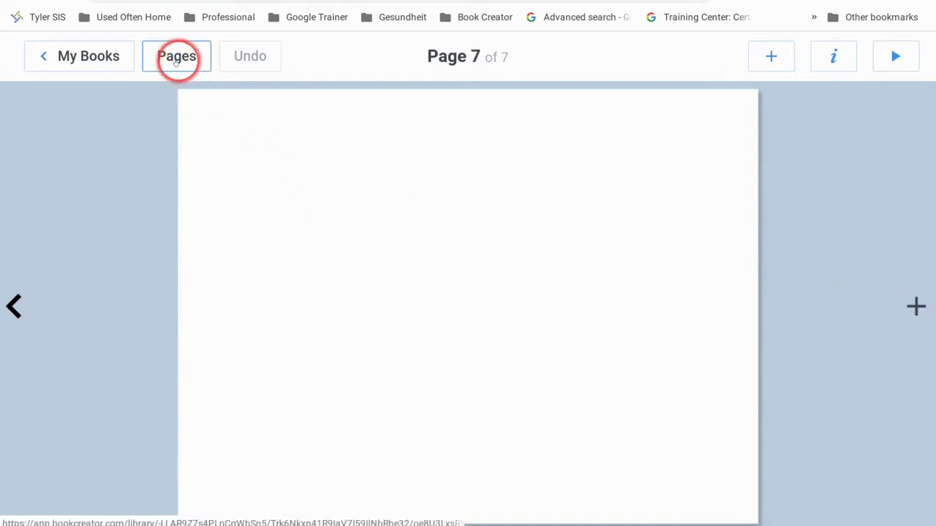
- Try to rearrange a page in the page overview and open page 2 for editing
{"action": "left_click", "coordinate": [176, 58]}
{"action": "left_click_drag", "start_coordinate": [229, 158], "coordinate": [361, 299]}
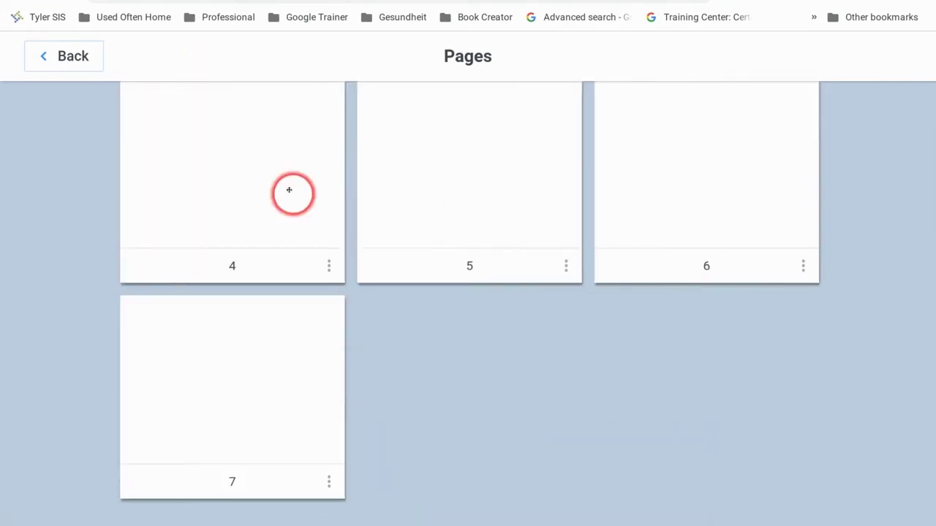
{"action": "left_click", "coordinate": [639, 280]}
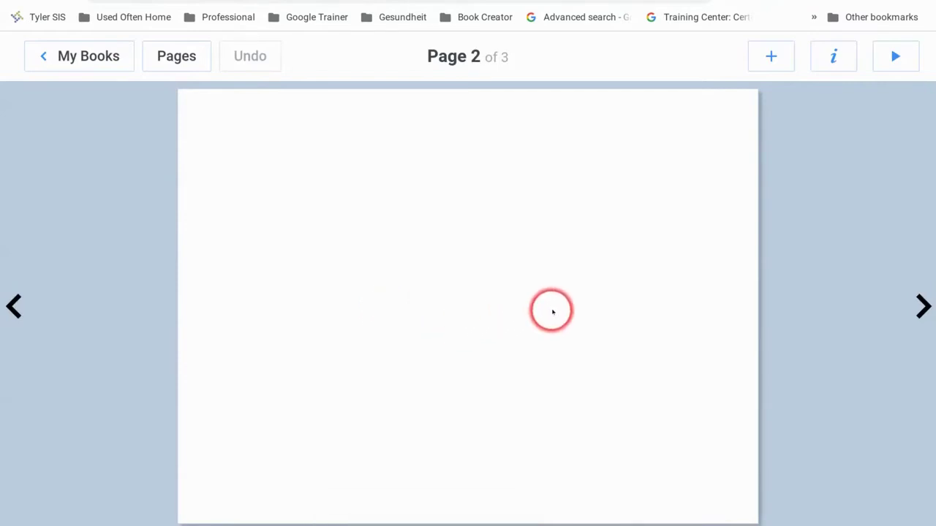
- Start a media import on page 2 and search Google Images for "singe"
{"action": "left_click", "coordinate": [768, 56]}
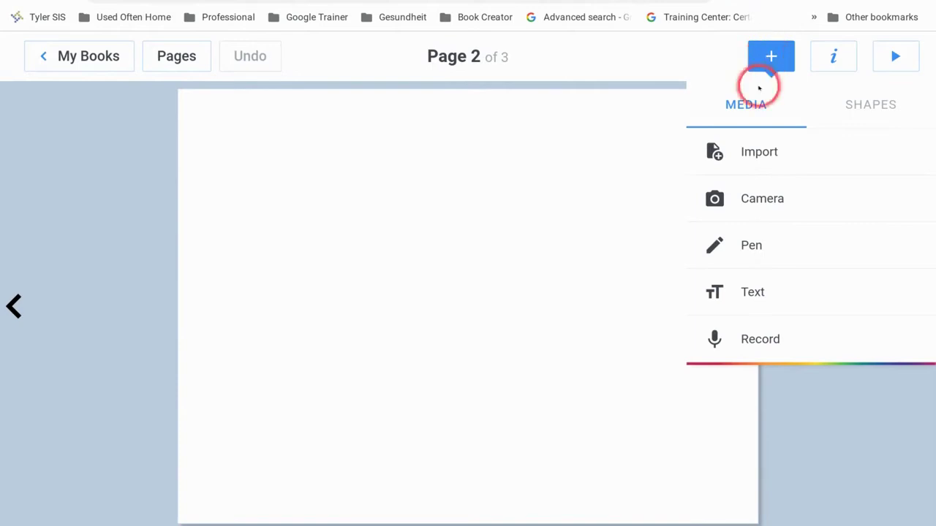
{"action": "left_click", "coordinate": [752, 146]}
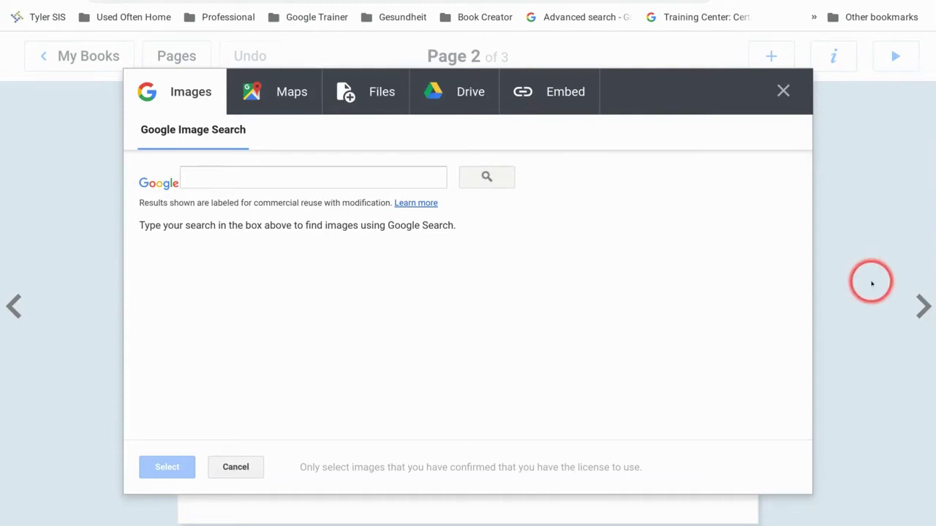
{"action": "left_click", "coordinate": [292, 178]}
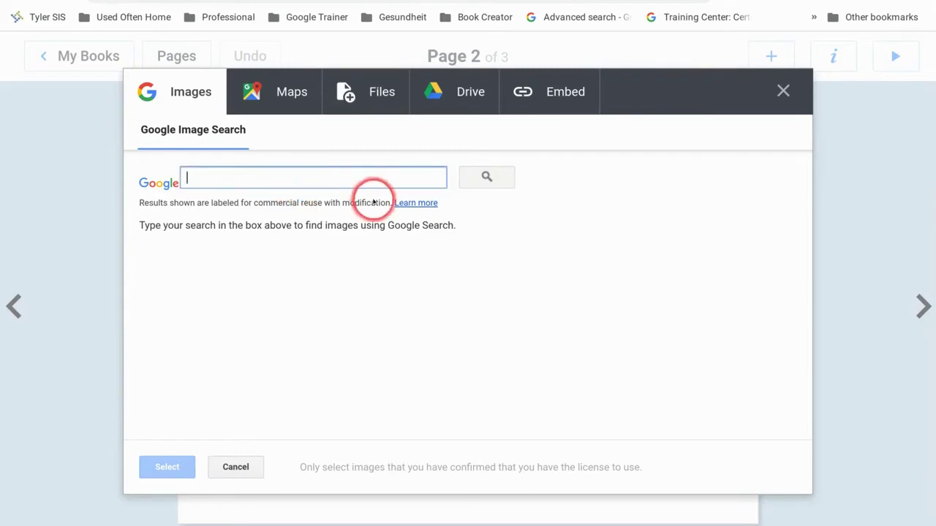
{"action": "type", "text": "singe"}
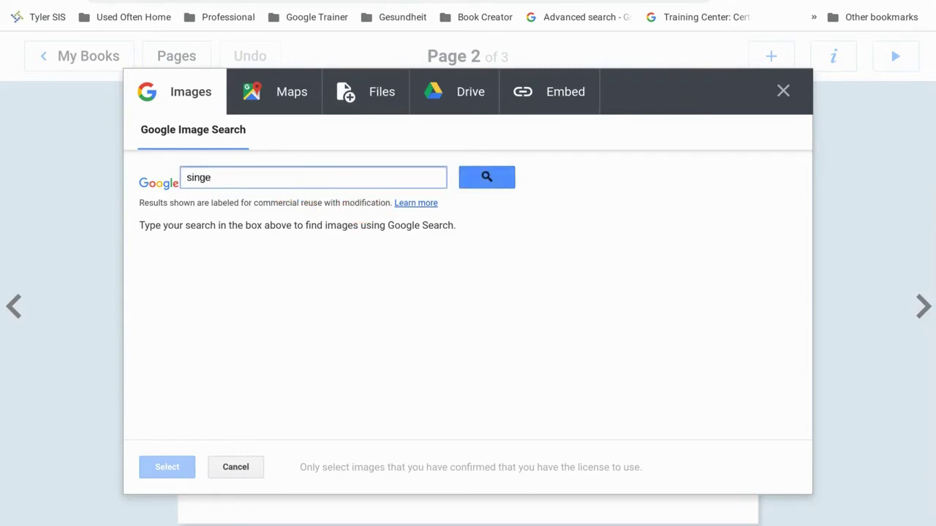
{"action": "key", "text": "Return"}
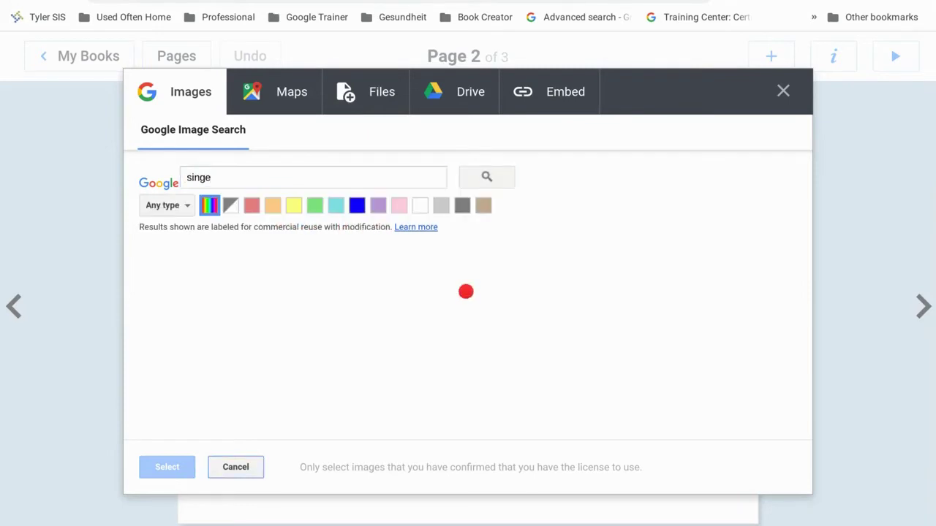
- Insert the photo of the red-faced monkey in front of dark water and shift it toward the page's lower left
{"action": "left_click", "coordinate": [585, 265]}
{"action": "scroll", "coordinate": [587, 260], "scroll_direction": "down", "scroll_amount": 2}
{"action": "scroll", "coordinate": [621, 252], "scroll_direction": "down", "scroll_amount": 4}
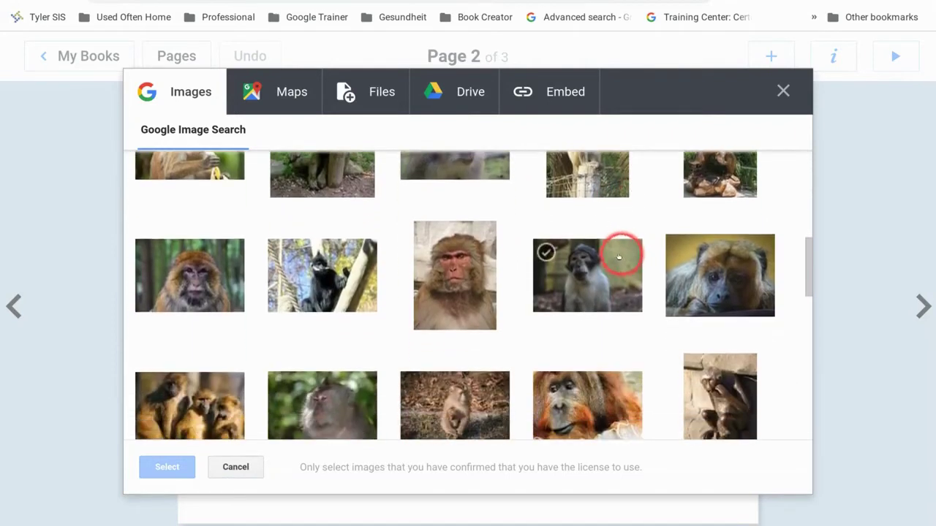
{"action": "scroll", "coordinate": [591, 253], "scroll_direction": "down", "scroll_amount": 3}
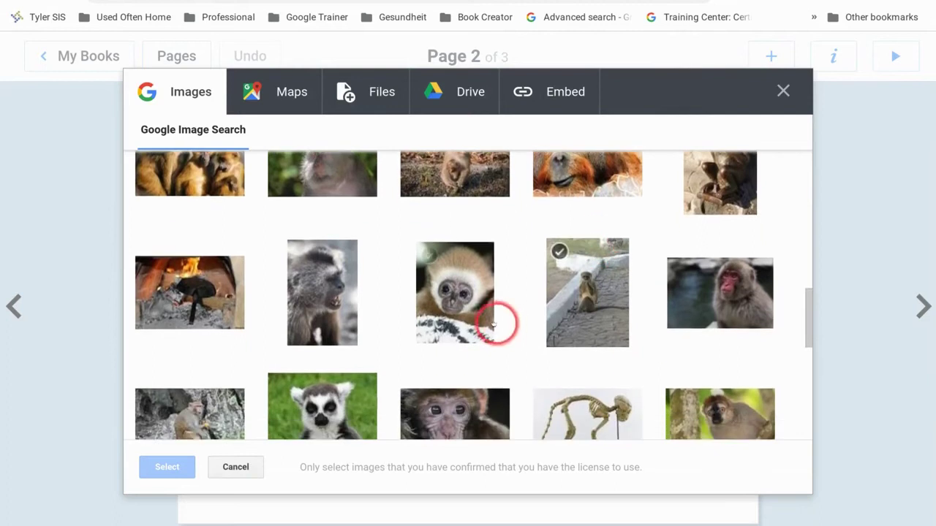
{"action": "double_click", "coordinate": [716, 289]}
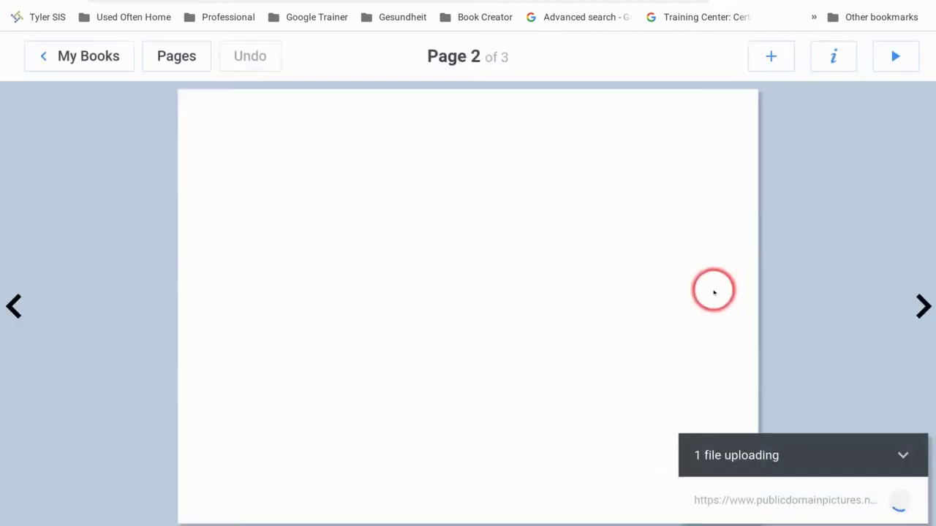
{"action": "left_click_drag", "start_coordinate": [522, 309], "coordinate": [480, 355]}
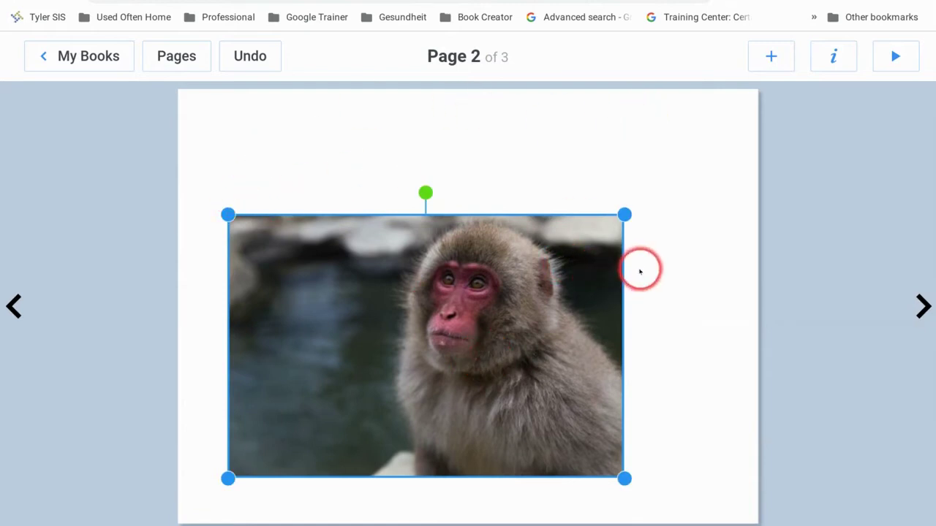
- Add the text "C'est un singe." to page 2 with the monkey photo
{"action": "left_click", "coordinate": [760, 58]}
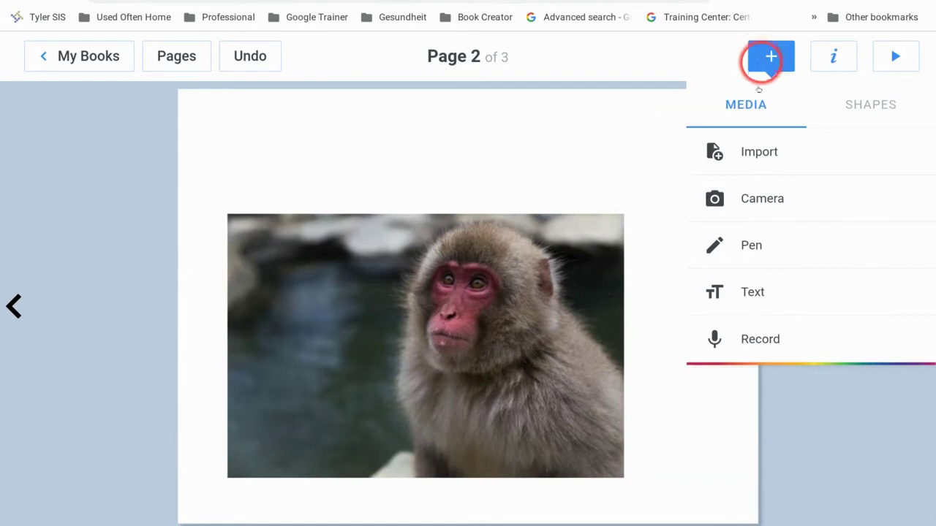
{"action": "left_click", "coordinate": [740, 294]}
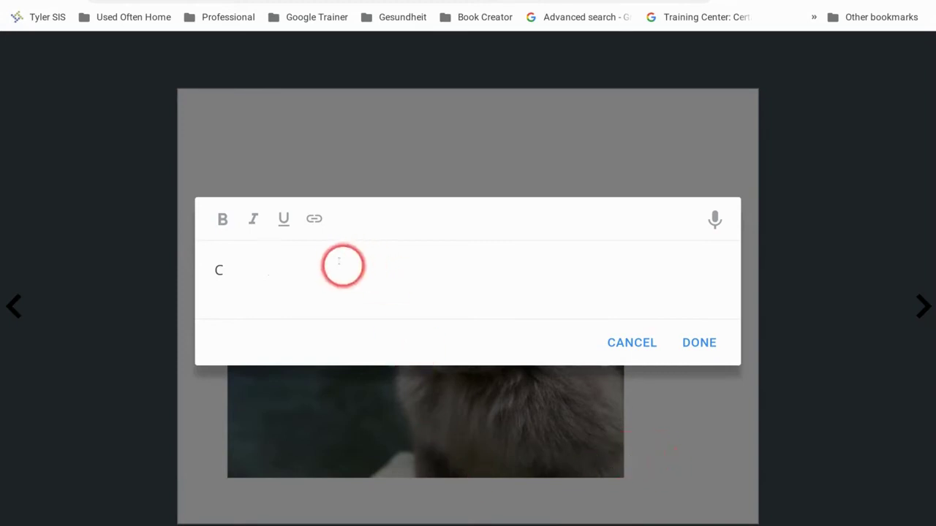
{"action": "type", "text": "'est un singe."}
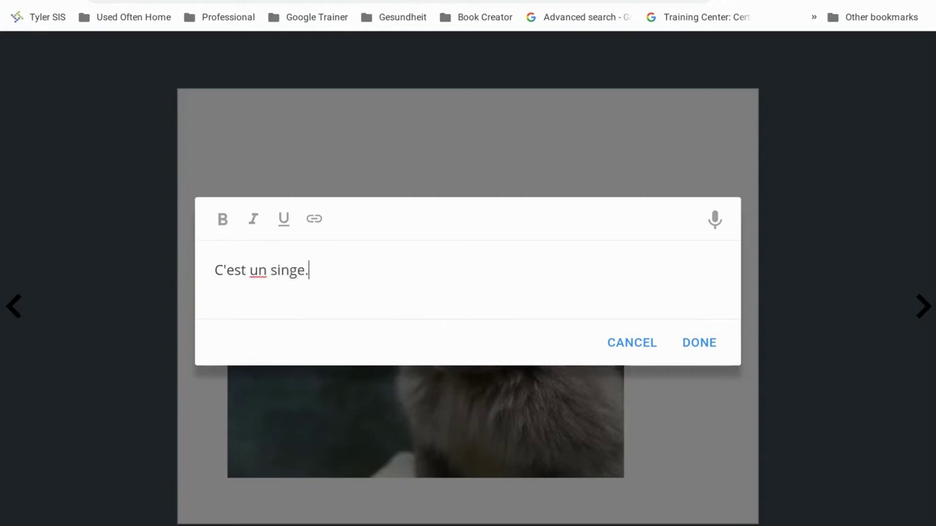
{"action": "left_click", "coordinate": [699, 344]}
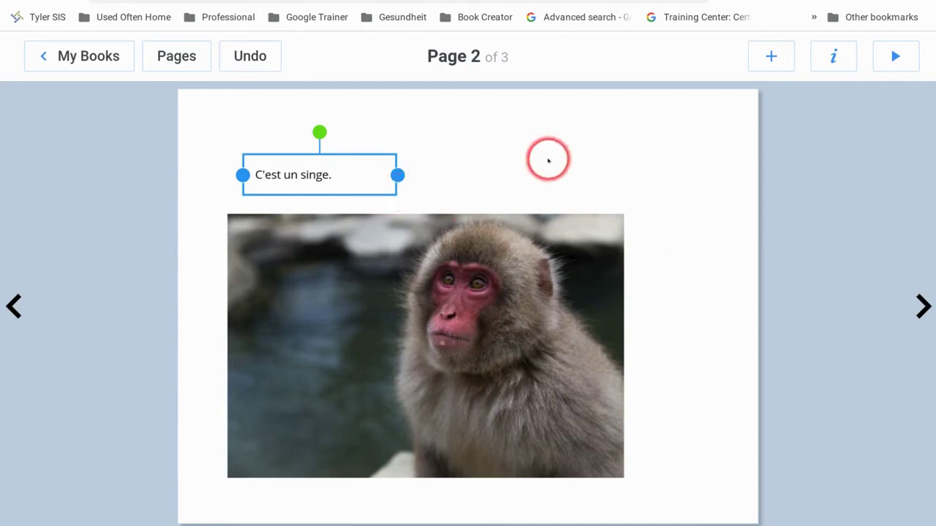
- Recolor the "C'est un singe." text purple, enlarge it, and center it above the monkey photo
{"action": "left_click", "coordinate": [829, 62]}
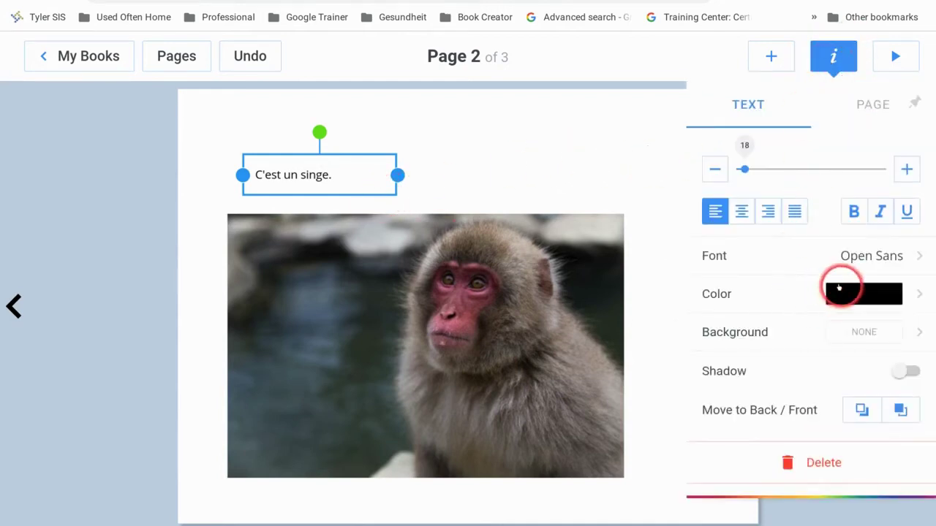
{"action": "left_click", "coordinate": [838, 288]}
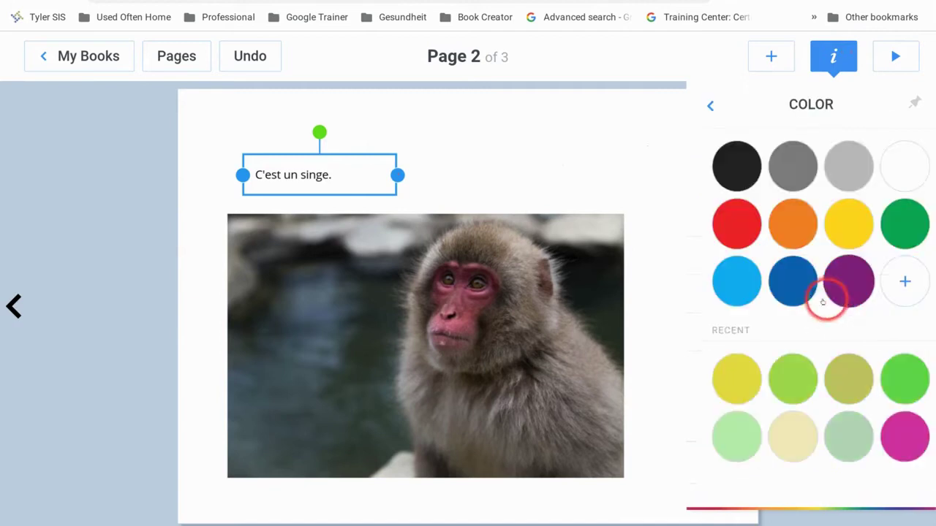
{"action": "left_click", "coordinate": [822, 376]}
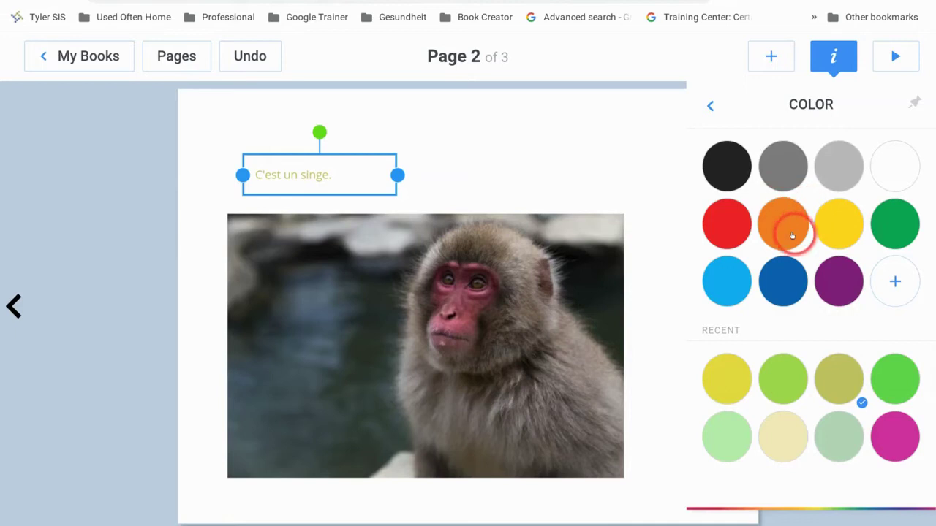
{"action": "left_click", "coordinate": [825, 269]}
{"action": "left_click", "coordinate": [713, 105]}
{"action": "mouse_move", "coordinate": [748, 164]}
{"action": "left_mouse_down"}
{"action": "mouse_move", "coordinate": [773, 159]}
{"action": "mouse_move", "coordinate": [764, 167]}
{"action": "left_mouse_up"}
{"action": "left_click_drag", "start_coordinate": [397, 206], "coordinate": [454, 172]}
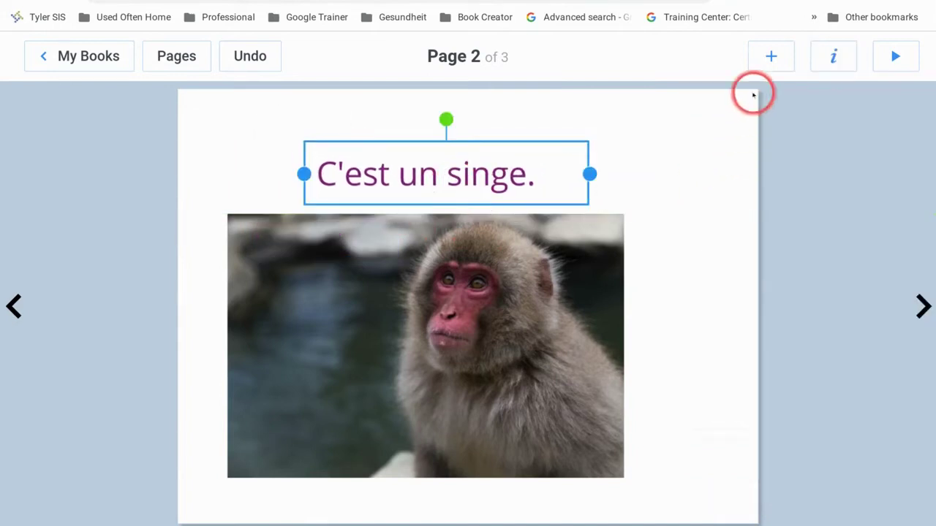
- Record a sound clip a few seconds long and use it on the monkey page
{"action": "left_click", "coordinate": [771, 57]}
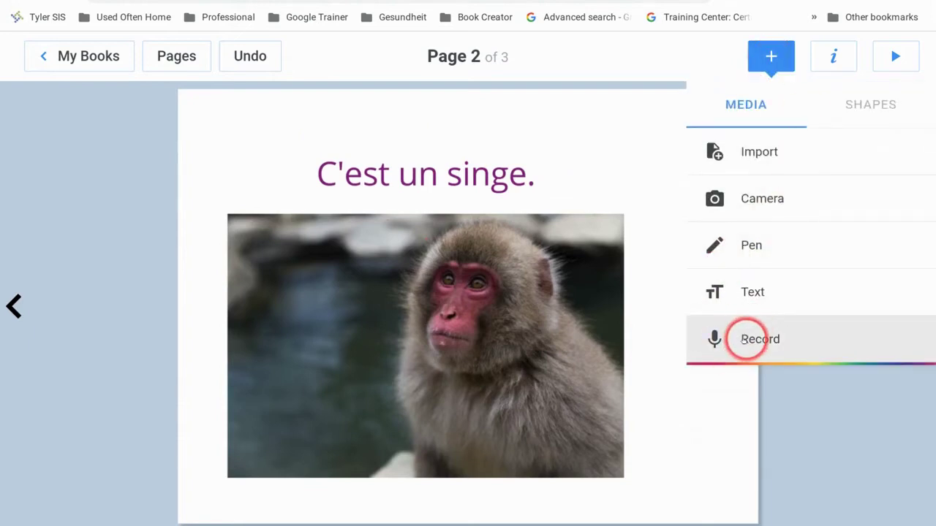
{"action": "left_click", "coordinate": [749, 339]}
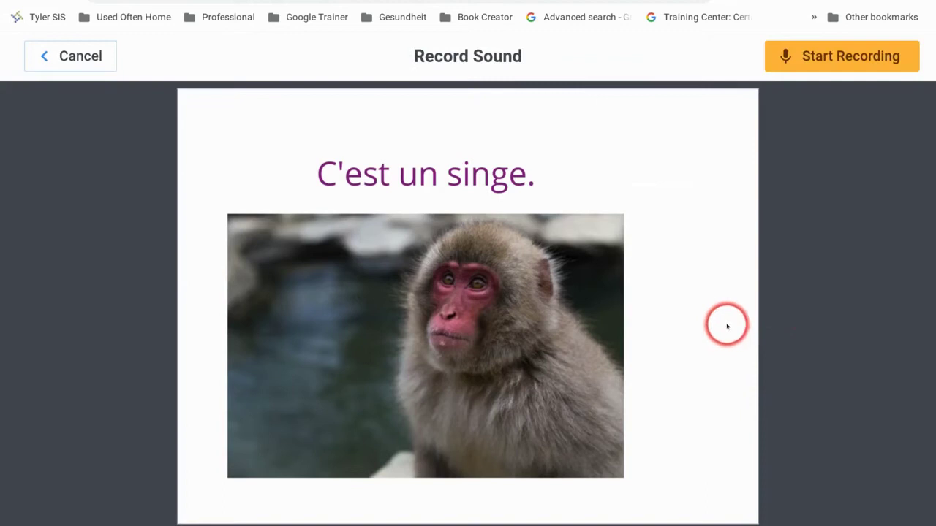
{"action": "left_click", "coordinate": [848, 64]}
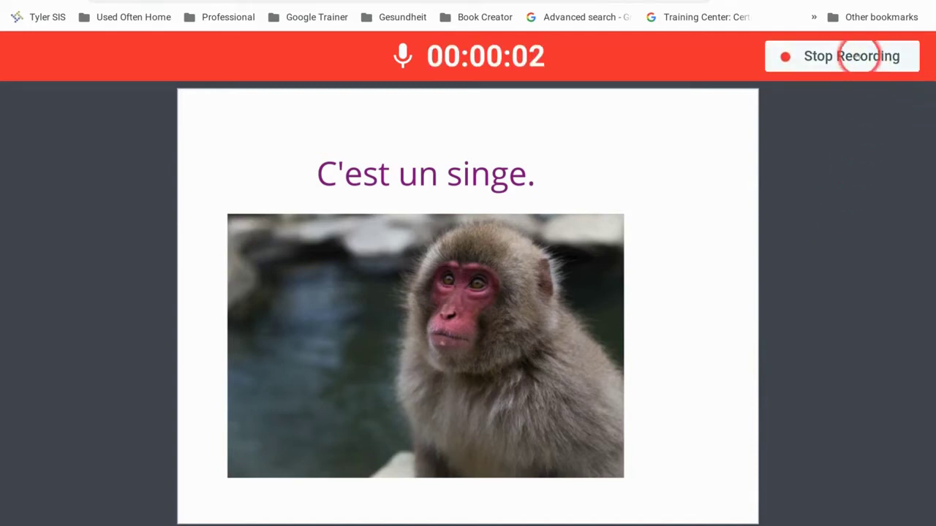
{"action": "left_click", "coordinate": [859, 56]}
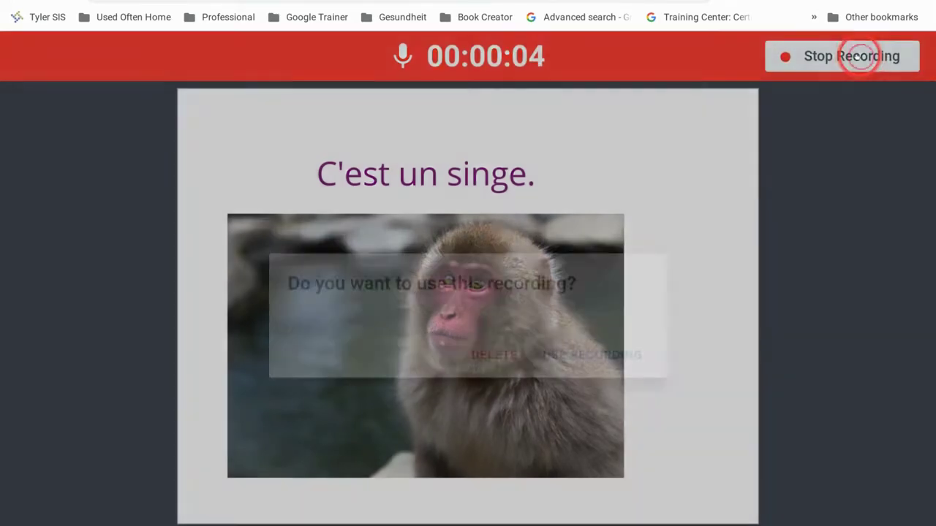
{"action": "left_click", "coordinate": [589, 316]}
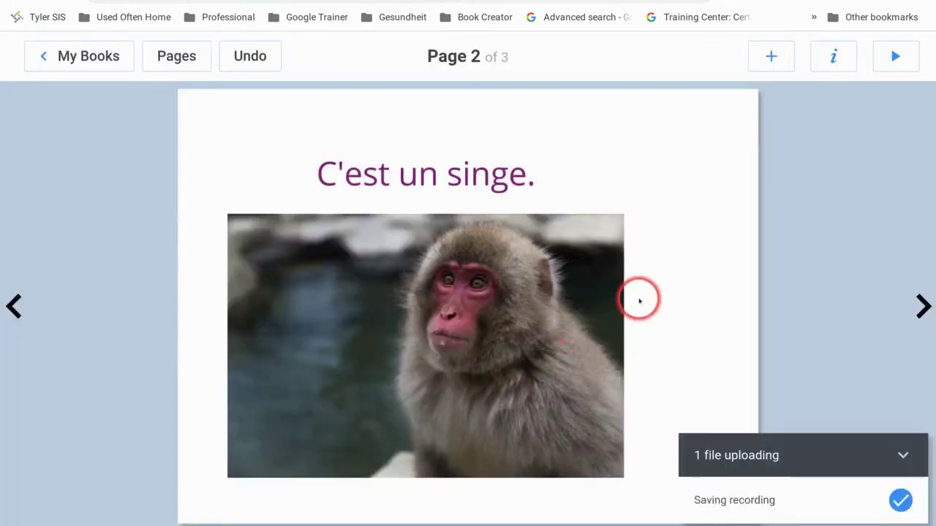
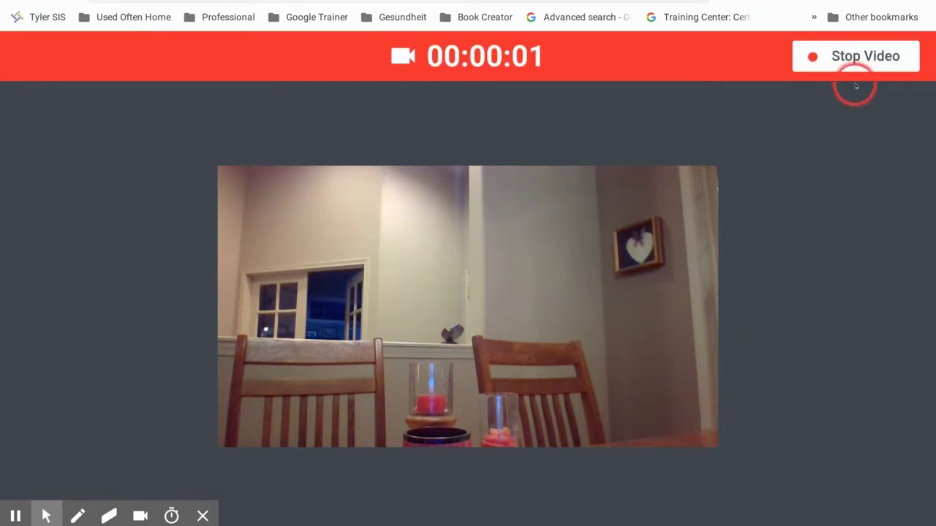
- Finish the webcam recording, use it on page 2, shrink it to about 558 × 314 px, and move it to the page's upper area
{"action": "left_click", "coordinate": [857, 58]}
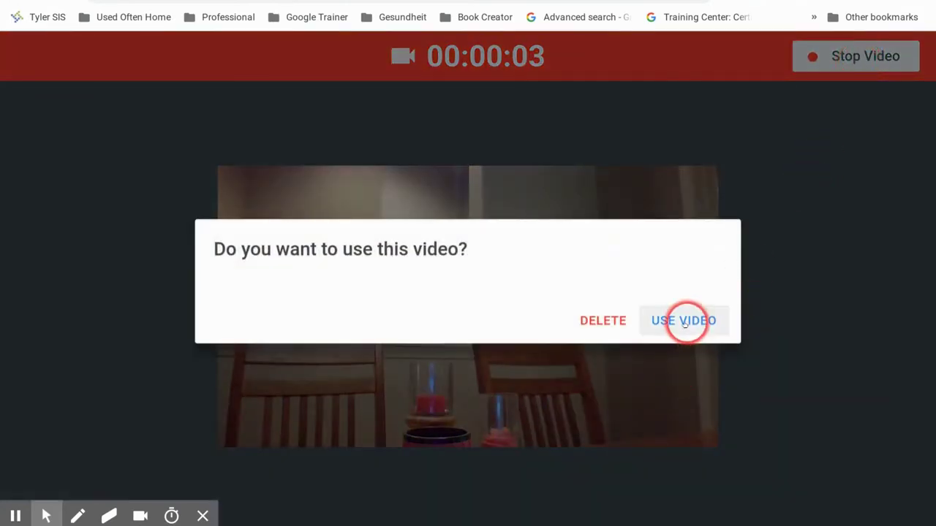
{"action": "left_click", "coordinate": [685, 323]}
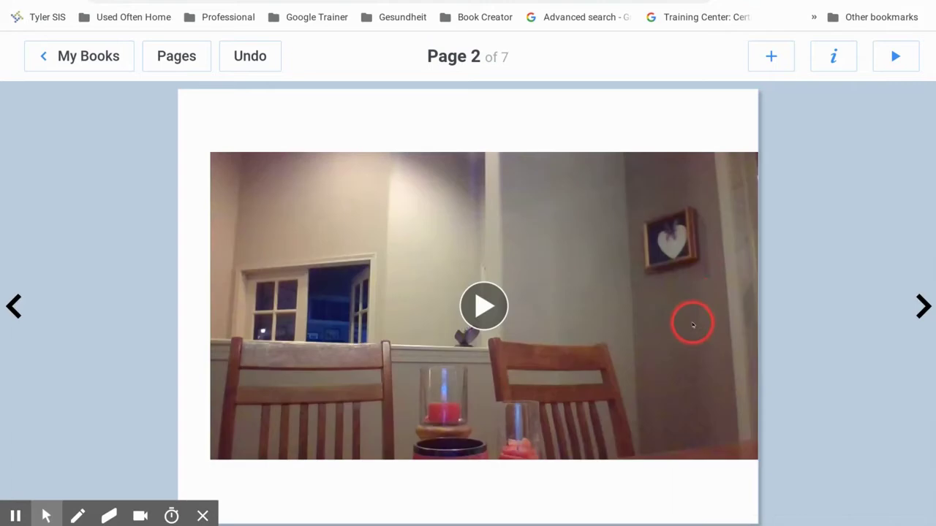
{"action": "left_click", "coordinate": [620, 280]}
{"action": "left_click_drag", "start_coordinate": [760, 155], "coordinate": [570, 259]}
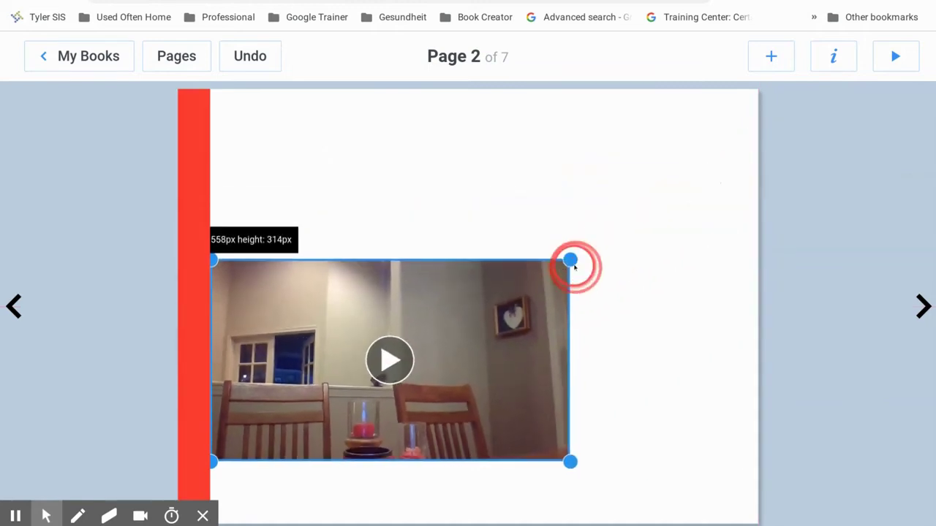
{"action": "left_click_drag", "start_coordinate": [434, 363], "coordinate": [442, 221]}
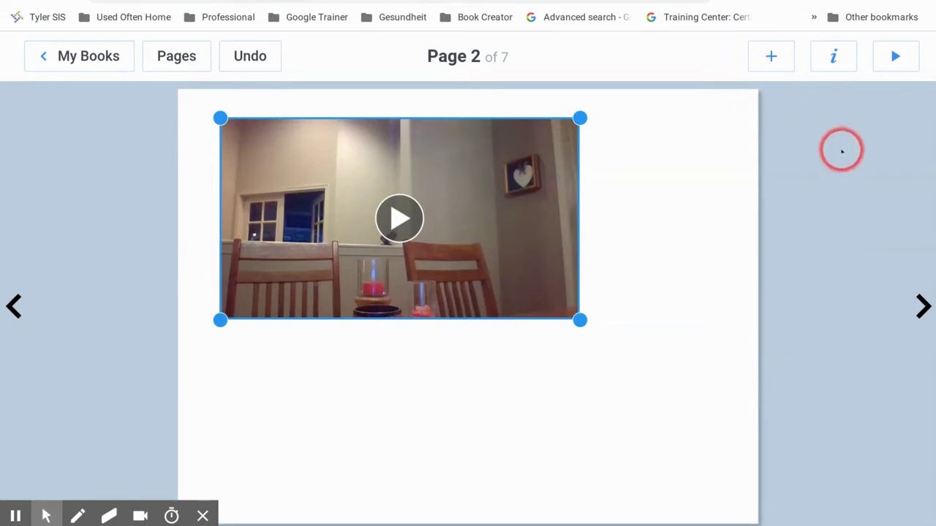
- Import the "Kapitel 1-2" clothing screencast onto page 2 and play it
{"action": "left_click", "coordinate": [777, 48]}
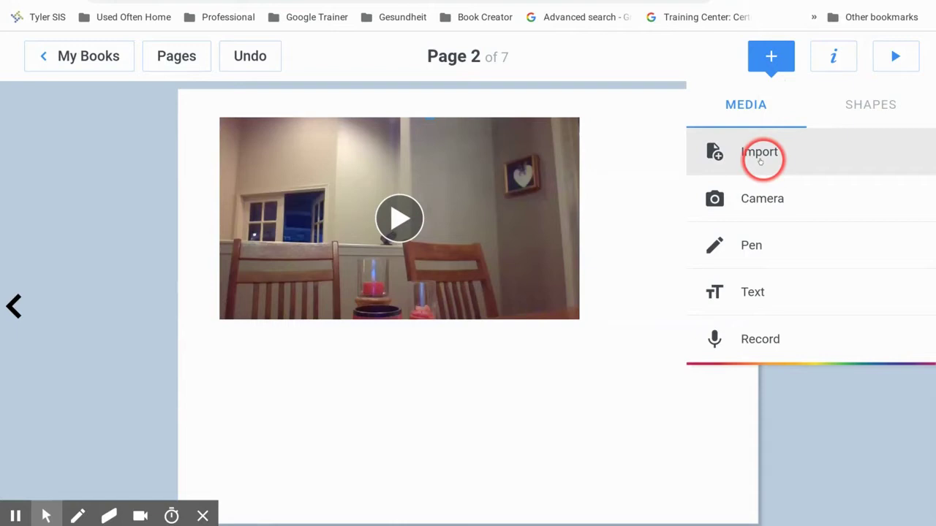
{"action": "left_click", "coordinate": [730, 448]}
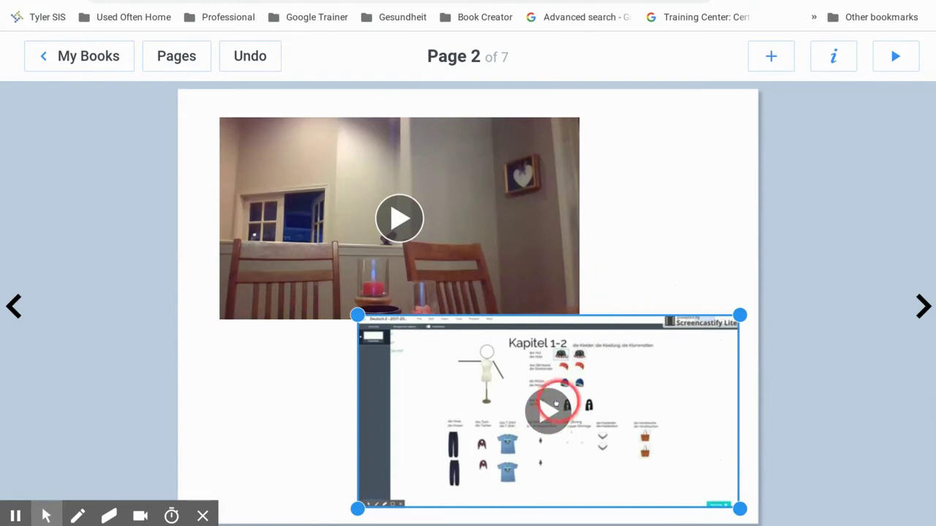
{"action": "left_click", "coordinate": [551, 413]}
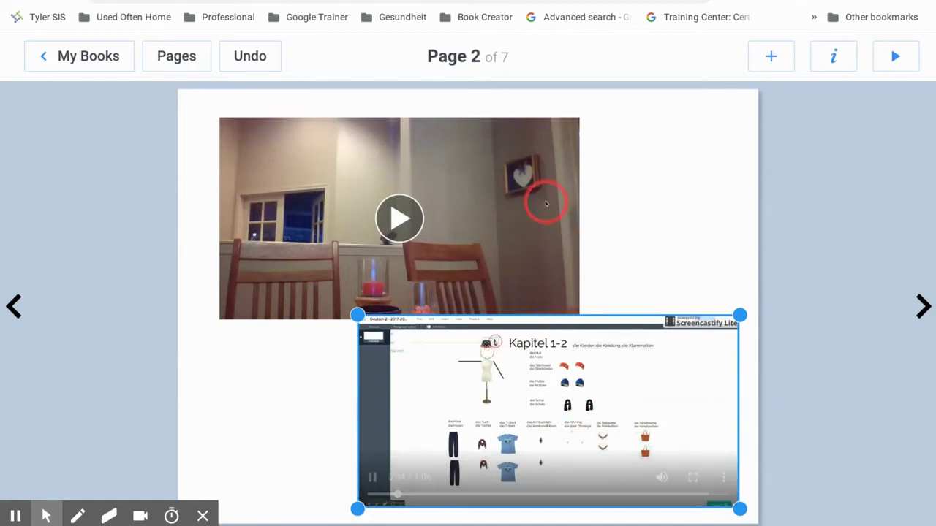
- Move the webcam video up to the page's top edge and delete the "Kapitel 1-2" screencast from page 2
{"action": "left_click_drag", "start_coordinate": [535, 228], "coordinate": [516, 203]}
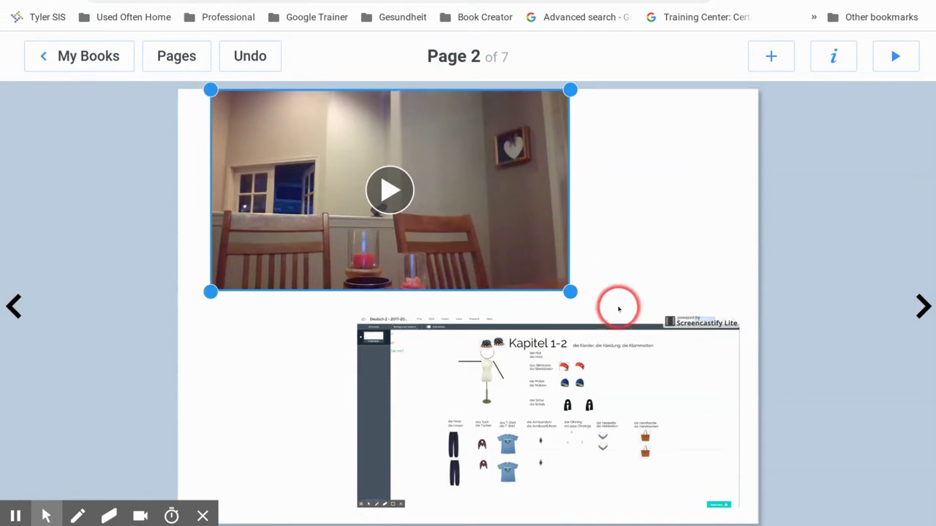
{"action": "left_click_drag", "start_coordinate": [680, 404], "coordinate": [684, 403]}
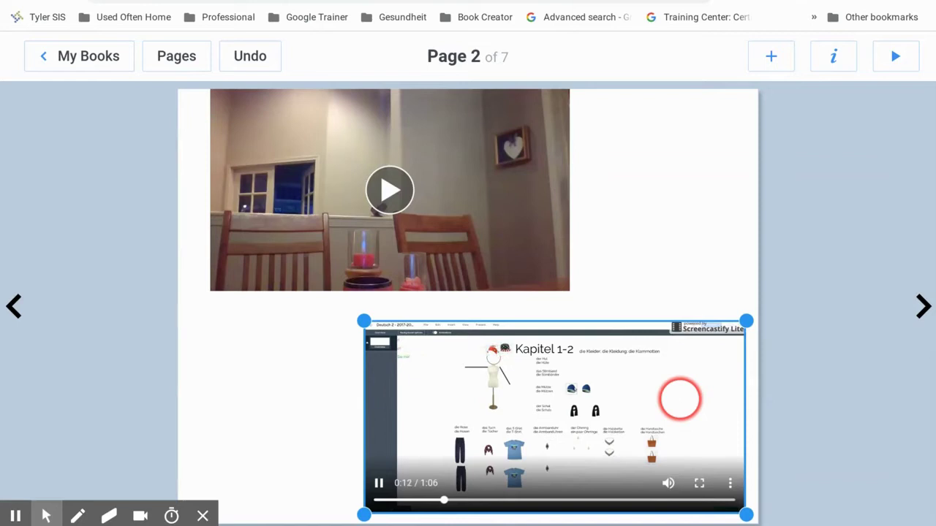
{"action": "key", "text": "Delete"}
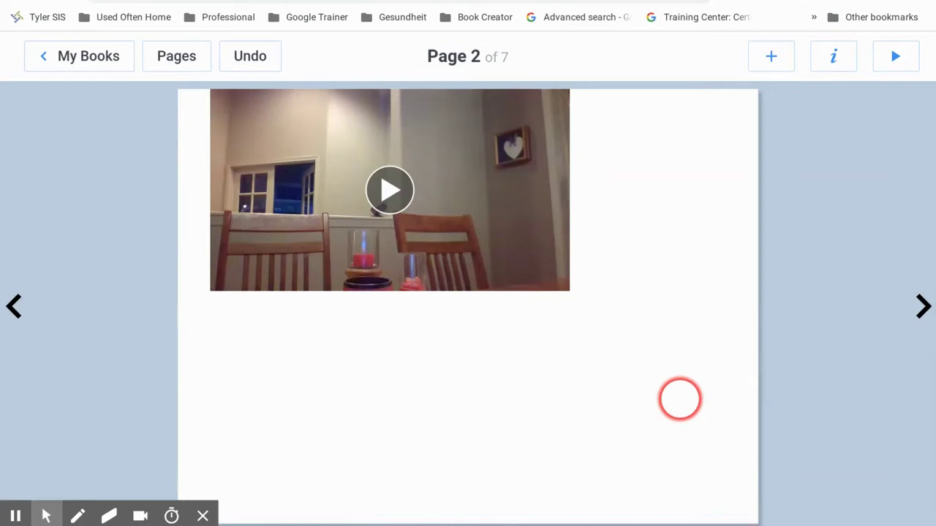
- Enlarge the "Das ist mein Projekt mit Kleider. . ." text on page 3 to a font size of about 30
{"action": "left_click", "coordinate": [924, 307]}
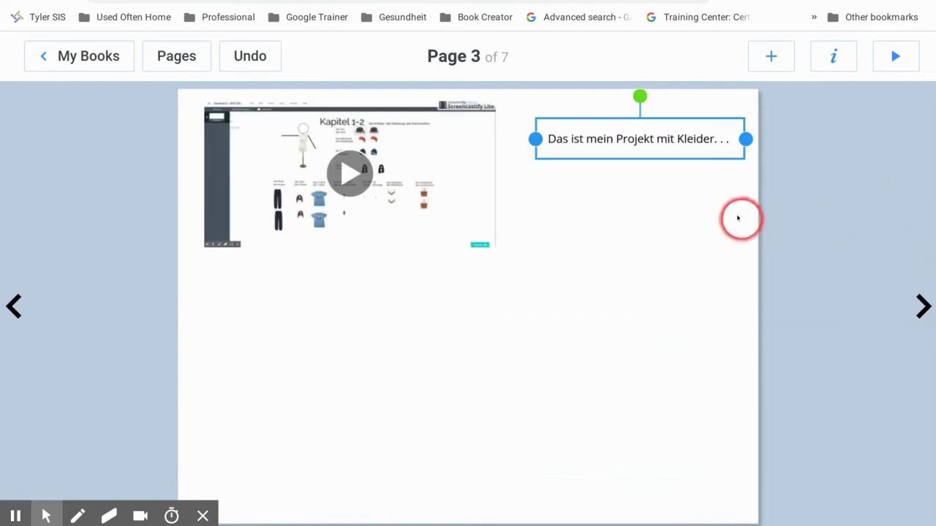
{"action": "left_click", "coordinate": [830, 59]}
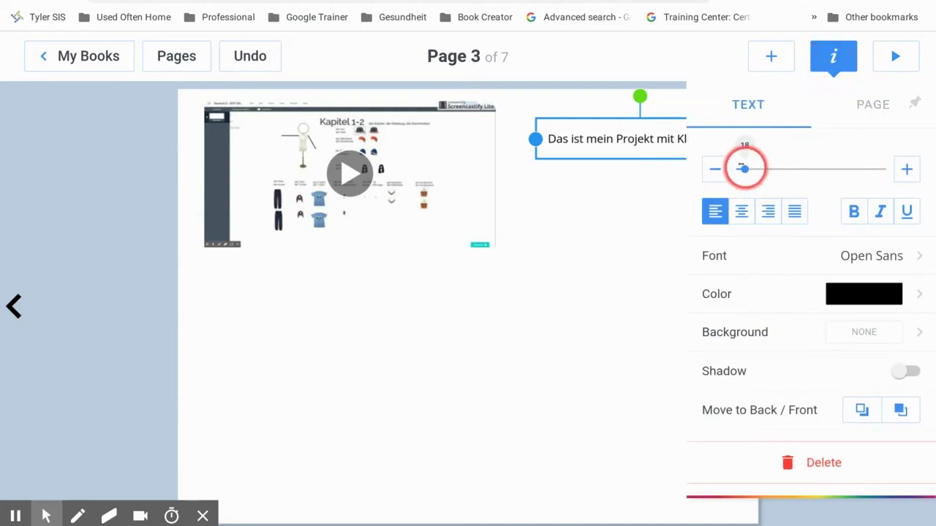
{"action": "left_click_drag", "start_coordinate": [743, 169], "coordinate": [752, 169]}
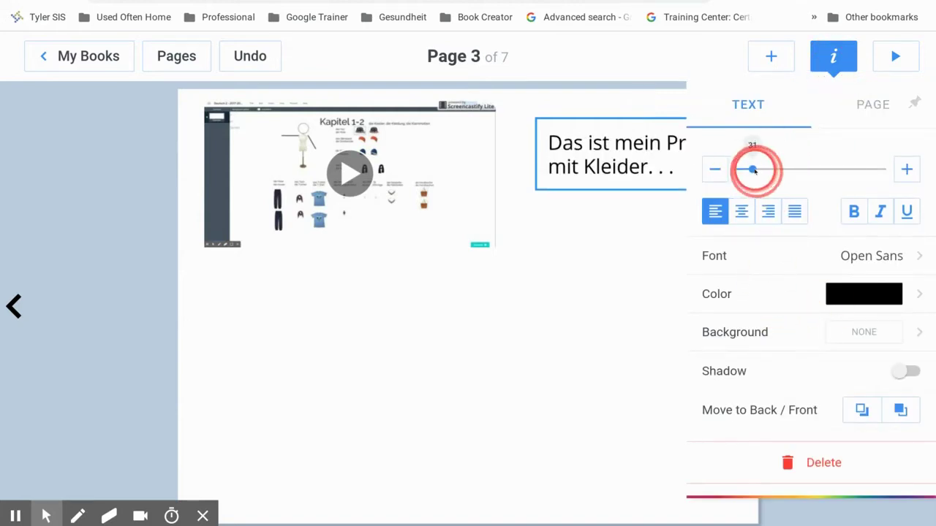
{"action": "left_click", "coordinate": [842, 286]}
{"action": "left_click", "coordinate": [628, 279]}
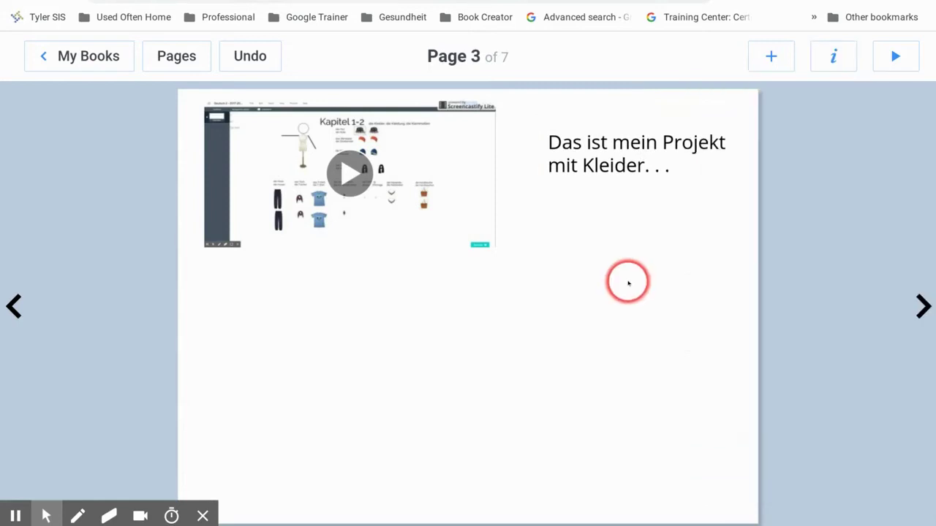
- Add a green arrow shape to page 3 and angle it from just below the text to the lower part of the clothing video
{"action": "left_click", "coordinate": [770, 63]}
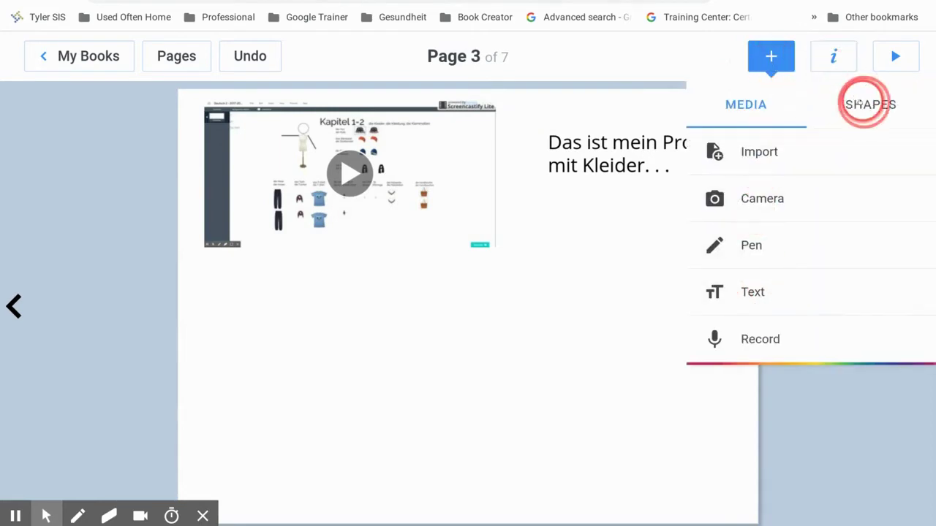
{"action": "left_click", "coordinate": [859, 104]}
{"action": "left_click", "coordinate": [734, 245]}
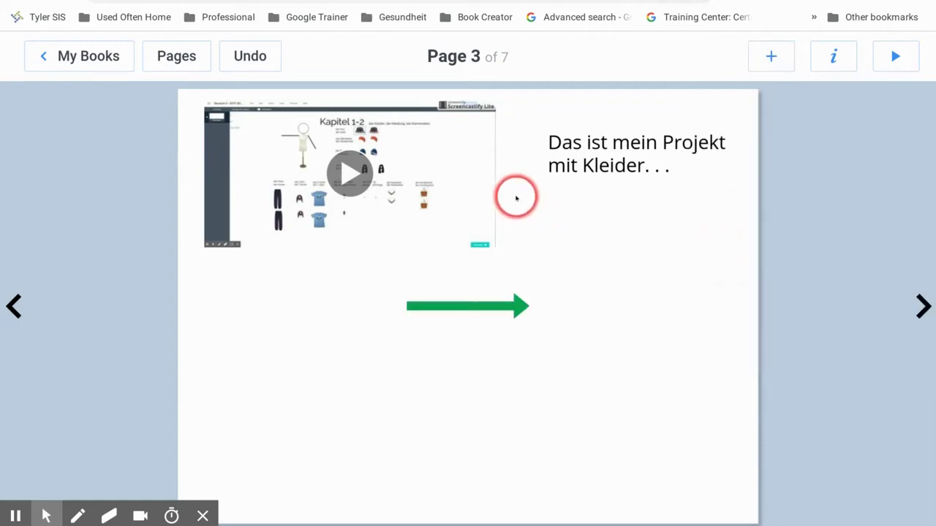
{"action": "left_click_drag", "start_coordinate": [520, 300], "coordinate": [610, 217]}
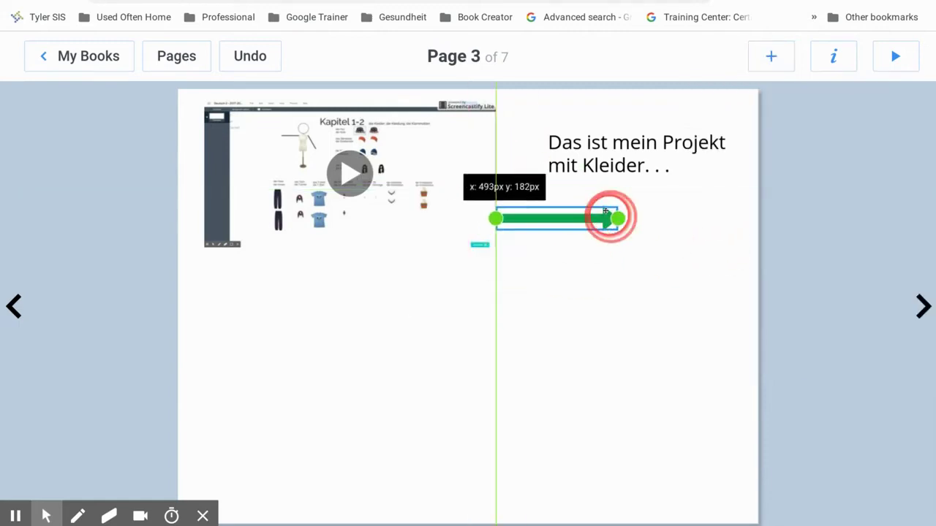
{"action": "left_click_drag", "start_coordinate": [488, 212], "coordinate": [520, 169]}
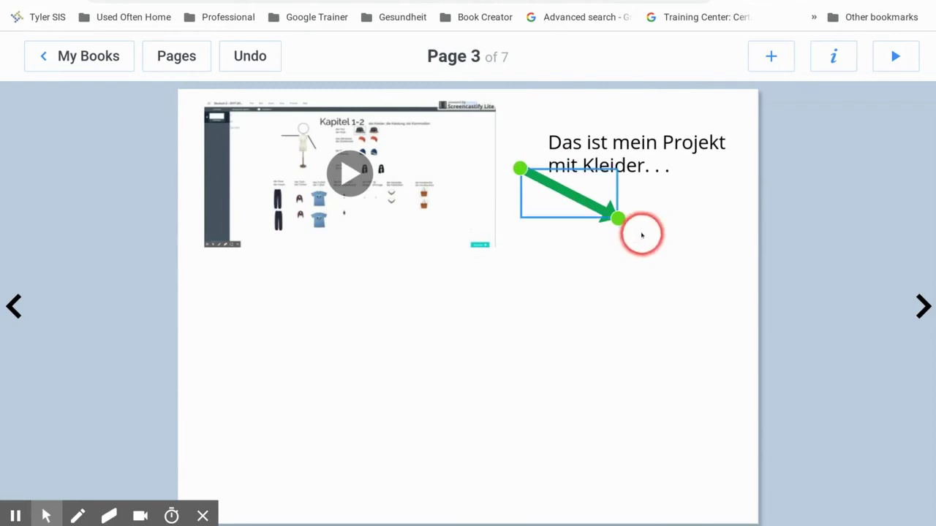
{"action": "left_click_drag", "start_coordinate": [612, 214], "coordinate": [421, 222]}
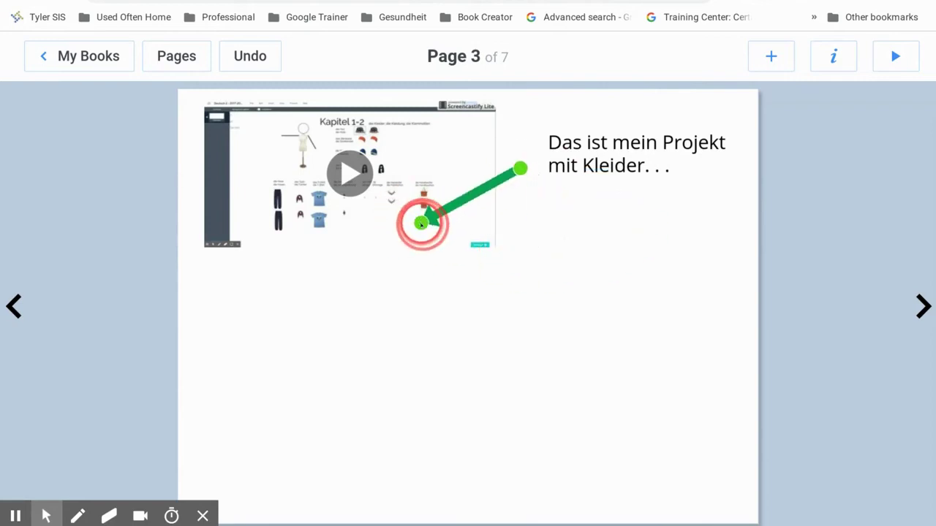
{"action": "left_click_drag", "start_coordinate": [516, 166], "coordinate": [542, 196]}
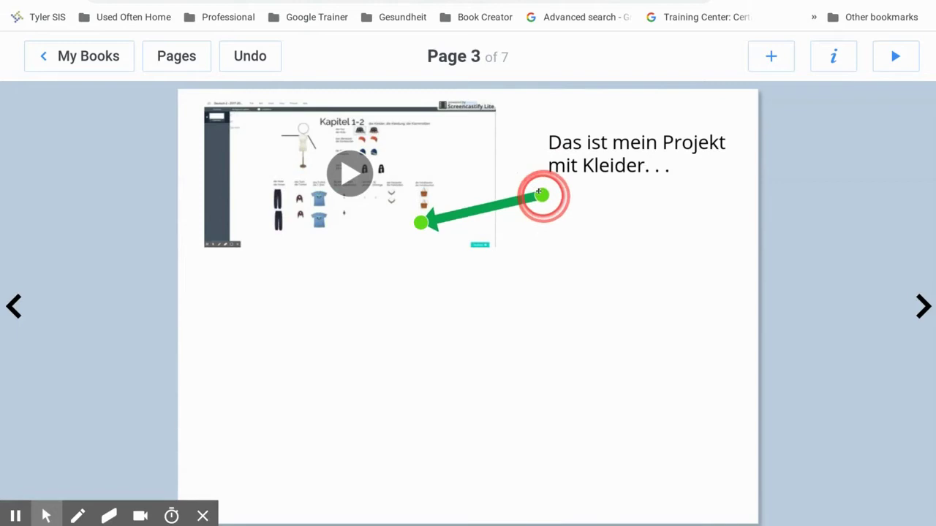
{"action": "left_click", "coordinate": [809, 209]}
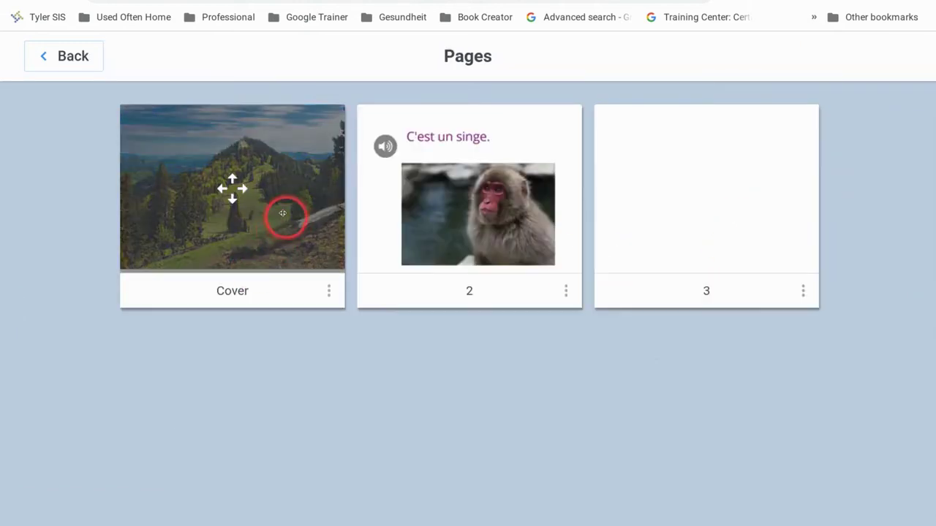
- Open the book's cover page and add the text "Deutsch 2" to it
{"action": "left_click_drag", "start_coordinate": [286, 211], "coordinate": [234, 188]}
{"action": "left_click", "coordinate": [257, 203]}
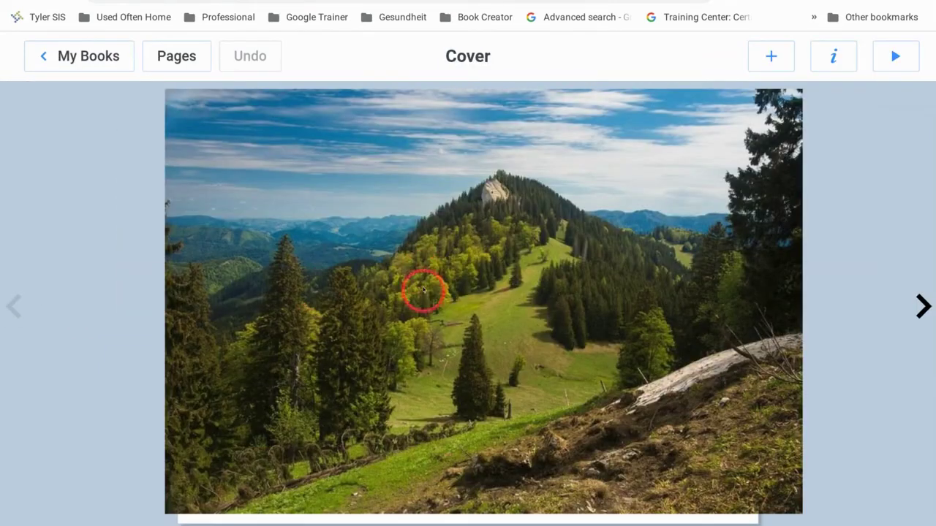
{"action": "left_click", "coordinate": [770, 56]}
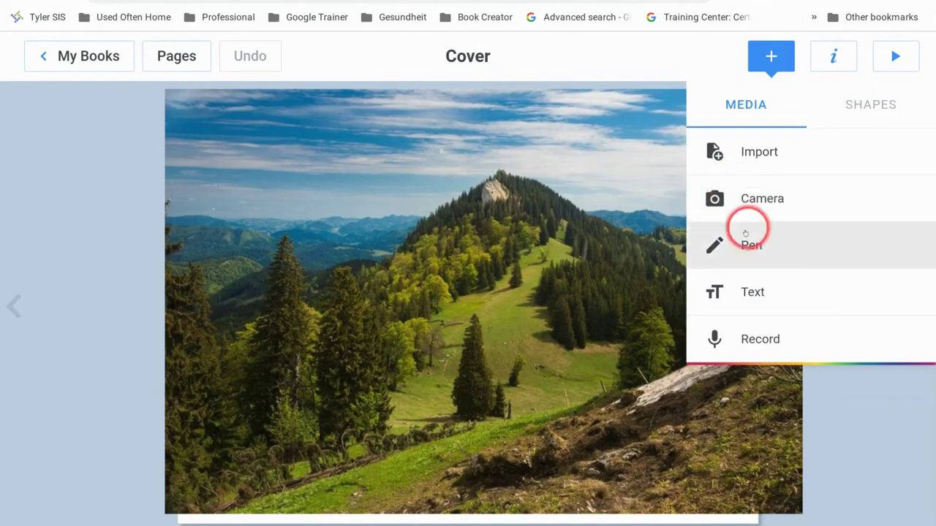
{"action": "left_click", "coordinate": [733, 303]}
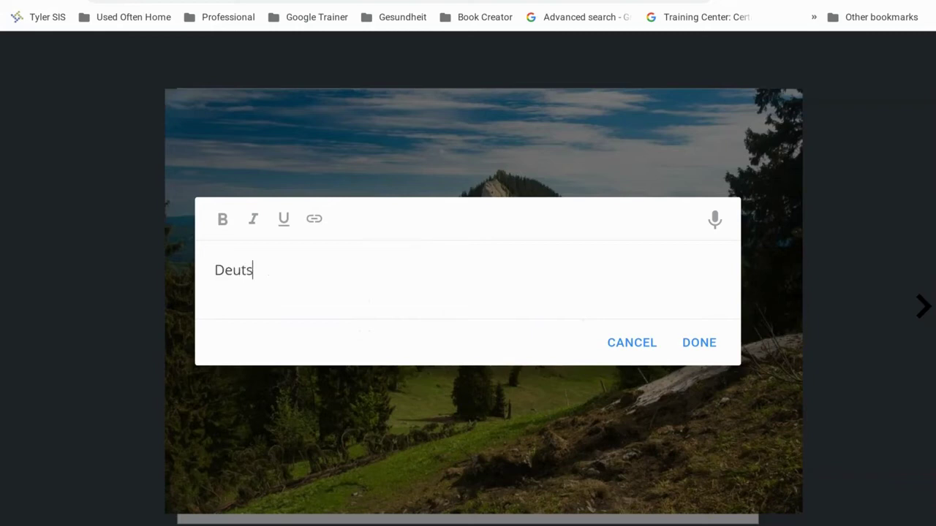
{"action": "left_click", "coordinate": [700, 346]}
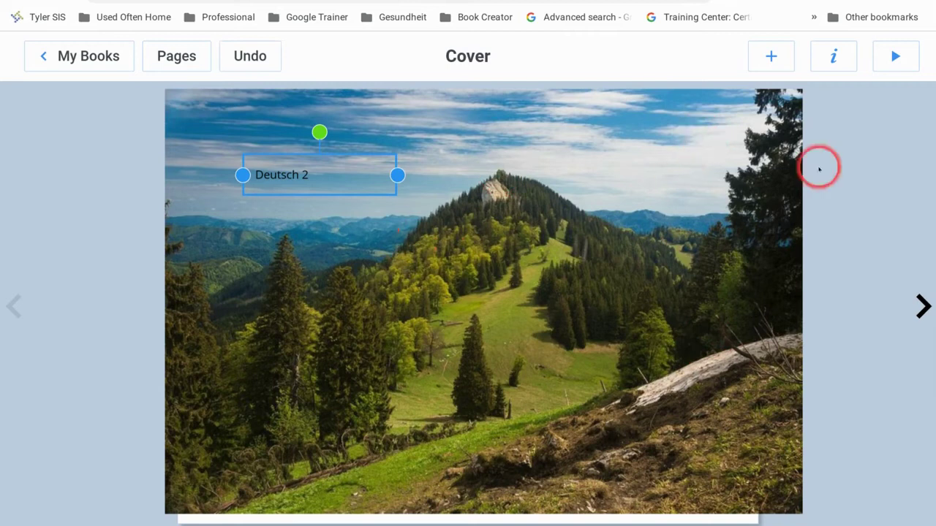
- Add an orange rounded rectangle to the cover and stretch it into a wide banner across the upper middle of the photo
{"action": "left_click", "coordinate": [770, 59]}
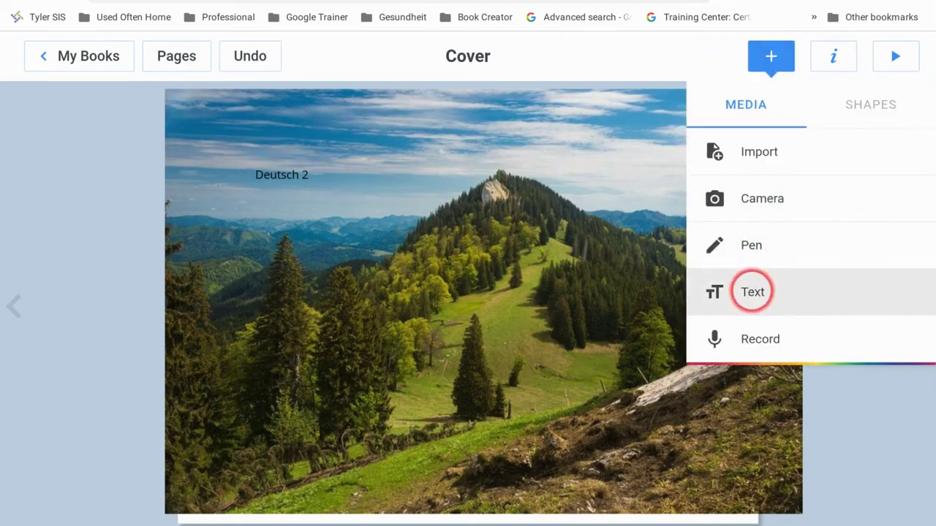
{"action": "left_click", "coordinate": [866, 109]}
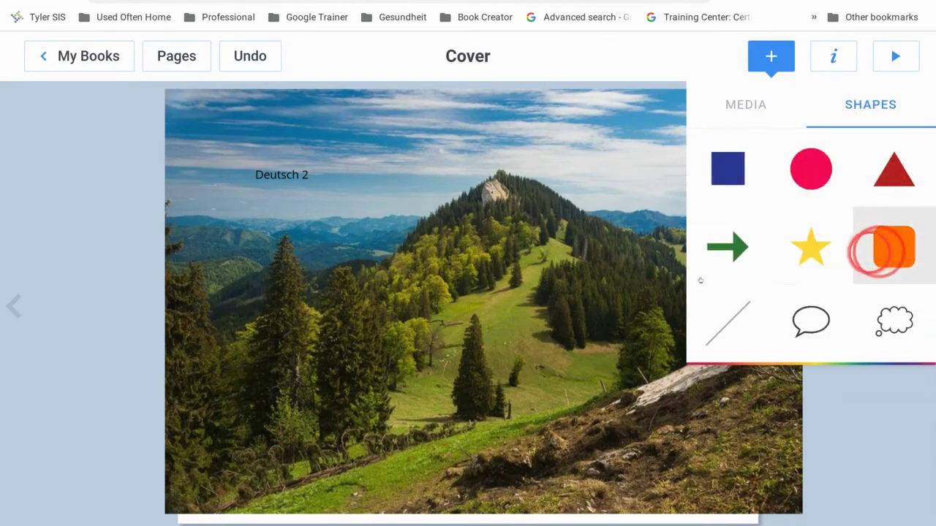
{"action": "left_click", "coordinate": [883, 248]}
{"action": "left_click_drag", "start_coordinate": [461, 296], "coordinate": [549, 179]}
{"action": "left_click_drag", "start_coordinate": [459, 252], "coordinate": [331, 259]}
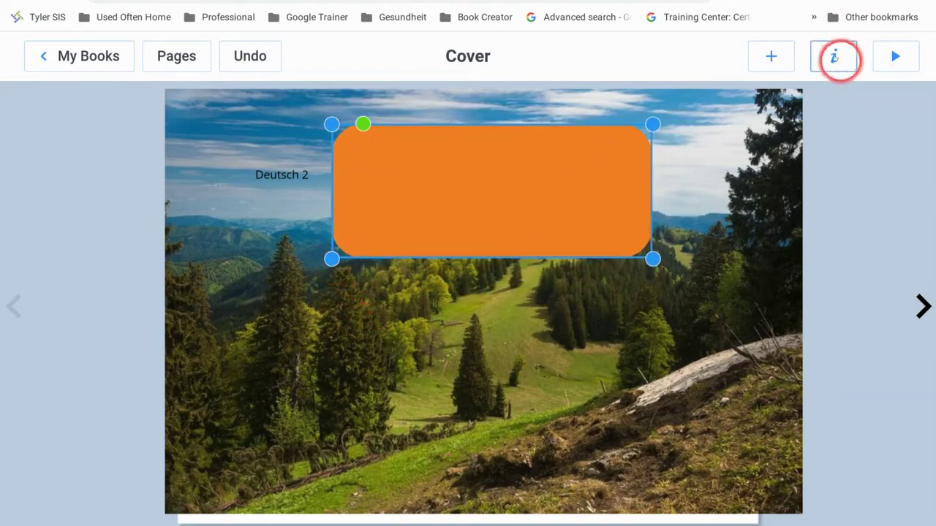
- Recolor the rounded rectangle on the cover with the recently used light green
{"action": "left_click", "coordinate": [833, 57]}
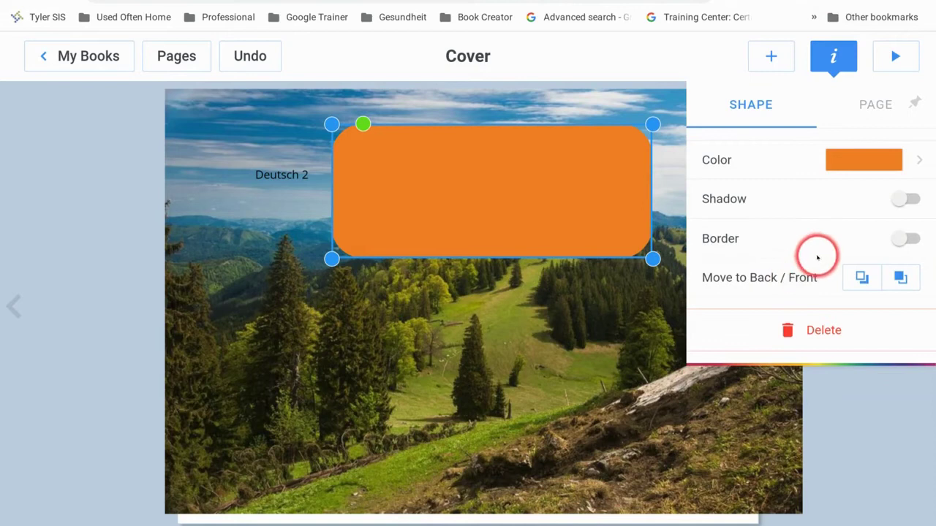
{"action": "left_click", "coordinate": [863, 161]}
{"action": "left_click", "coordinate": [783, 378]}
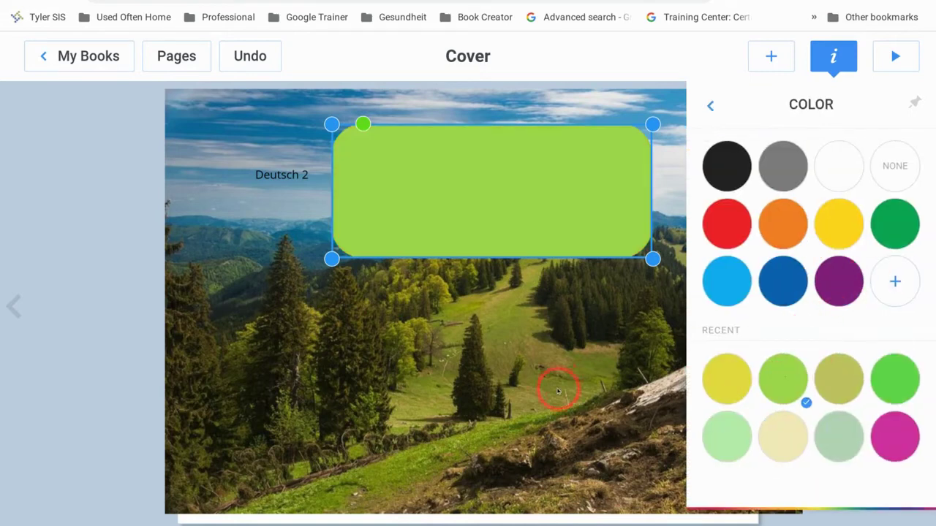
{"action": "left_click", "coordinate": [427, 264]}
- Bring the "Deutsch 2" text in front of the green rounded rectangle and place it inside the shape
{"action": "left_click_drag", "start_coordinate": [288, 178], "coordinate": [356, 207]}
{"action": "right_click", "coordinate": [357, 204]}
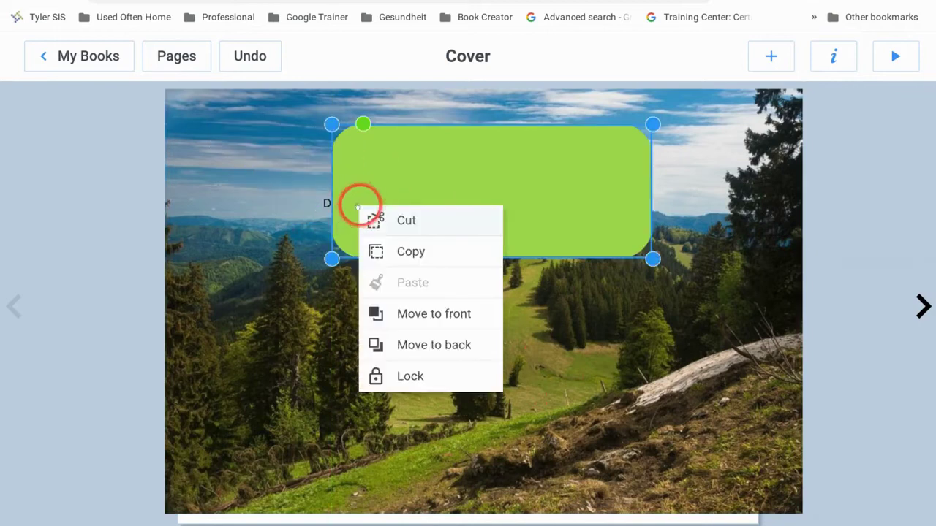
{"action": "left_click", "coordinate": [410, 317]}
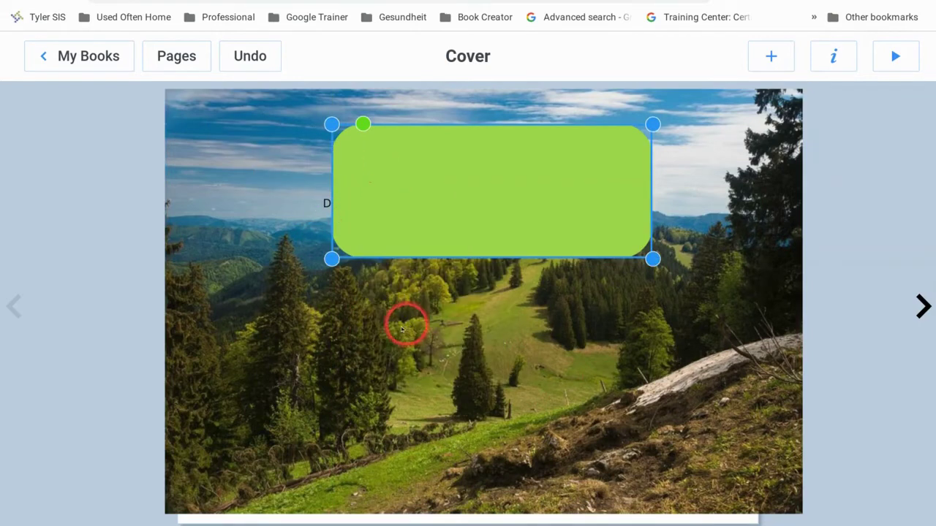
{"action": "left_click", "coordinate": [326, 203]}
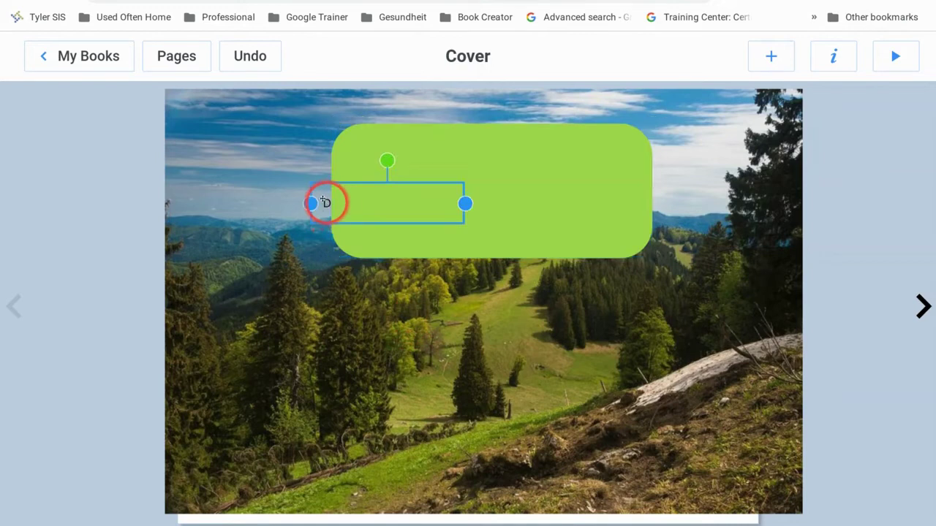
{"action": "right_click", "coordinate": [326, 203]}
{"action": "left_click", "coordinate": [355, 344]}
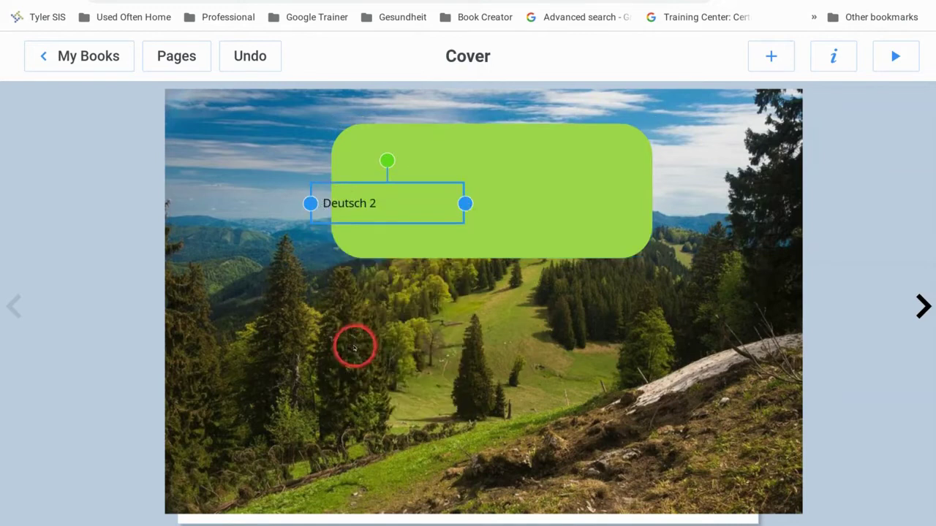
{"action": "left_click_drag", "start_coordinate": [372, 192], "coordinate": [440, 179]}
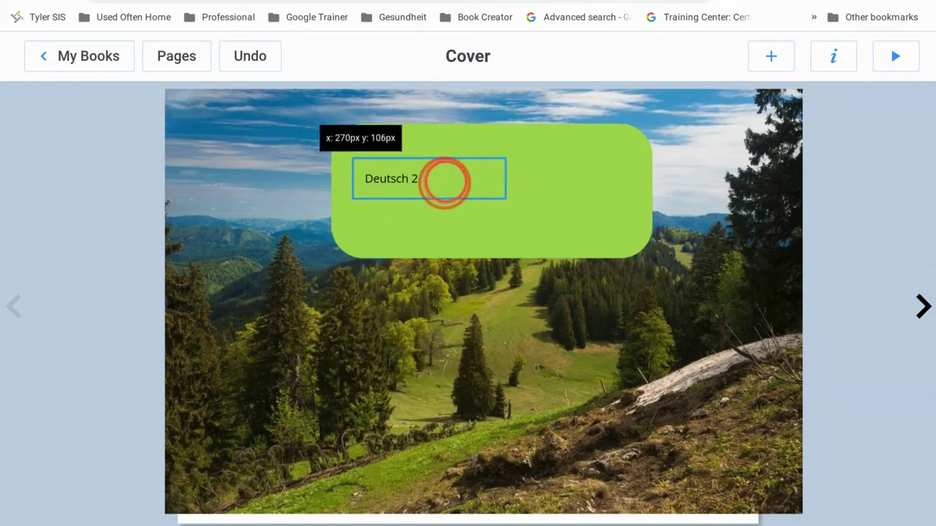
- Enlarge the "Deutsch 2" text to font size 58 and widen its box so it fits on one line
{"action": "left_click", "coordinate": [833, 56]}
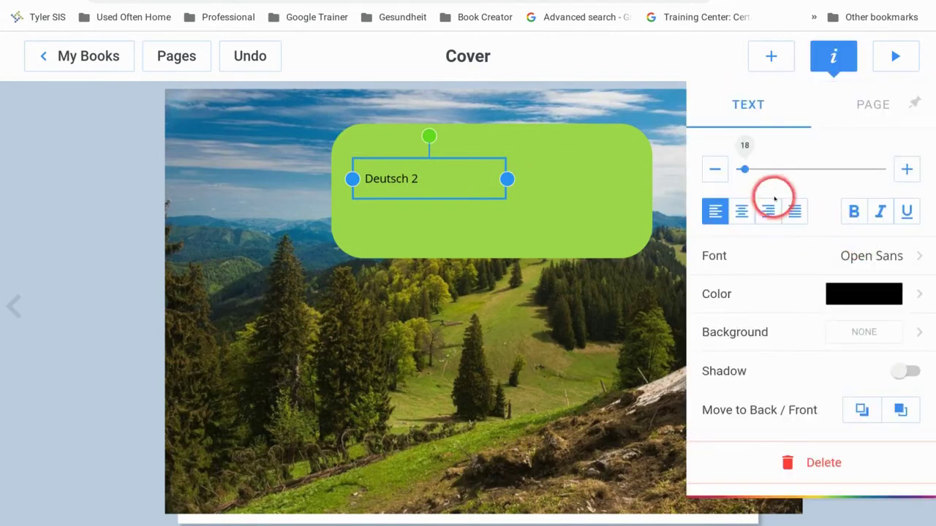
{"action": "left_click_drag", "start_coordinate": [742, 168], "coordinate": [768, 169]}
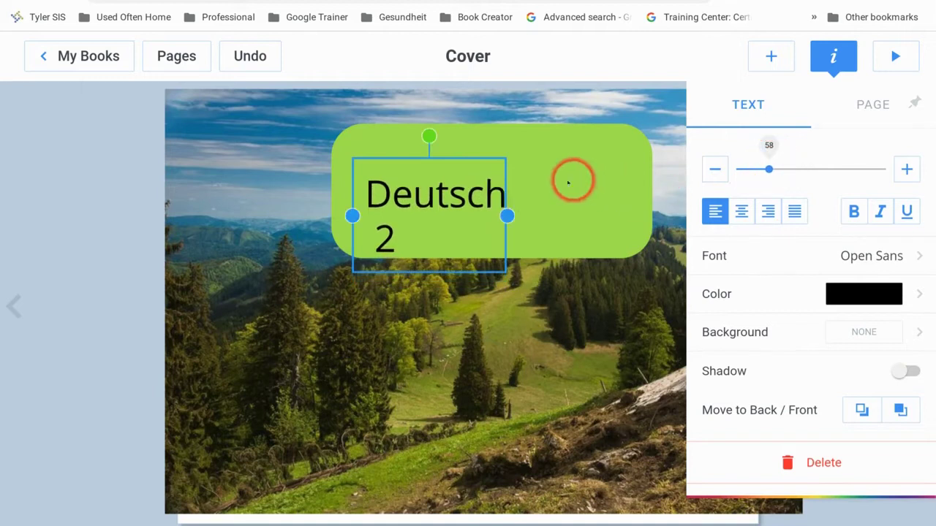
{"action": "left_click_drag", "start_coordinate": [507, 216], "coordinate": [600, 193]}
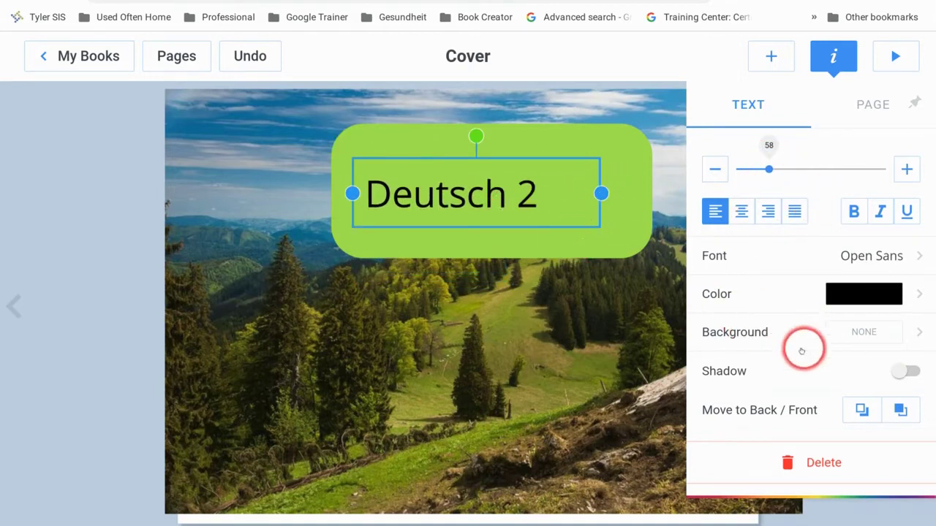
- Change the "Deutsch 2" title's font to OpenDyslexic and widen its text box slightly
{"action": "left_click", "coordinate": [853, 270]}
{"action": "scroll", "coordinate": [805, 434], "scroll_direction": "down", "scroll_amount": 3}
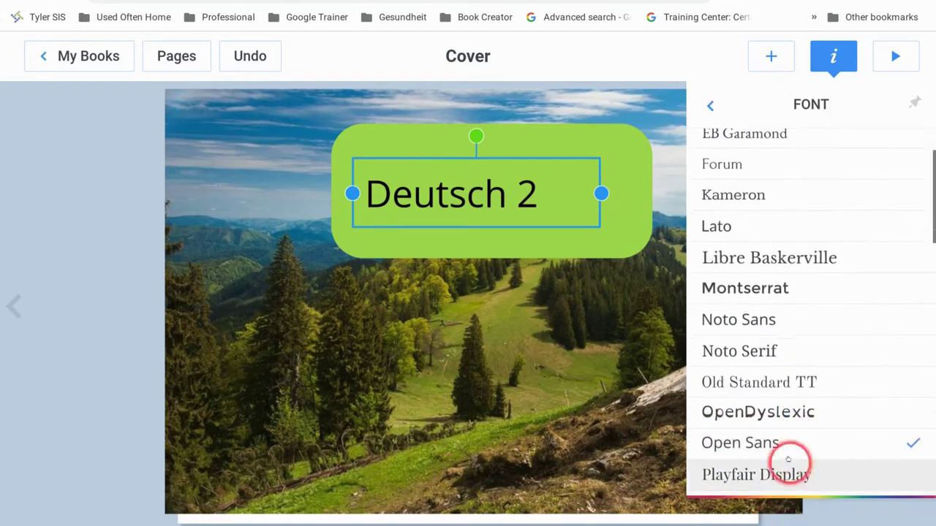
{"action": "left_click", "coordinate": [795, 413]}
{"action": "left_click_drag", "start_coordinate": [594, 190], "coordinate": [621, 193]}
{"action": "left_click", "coordinate": [119, 230]}
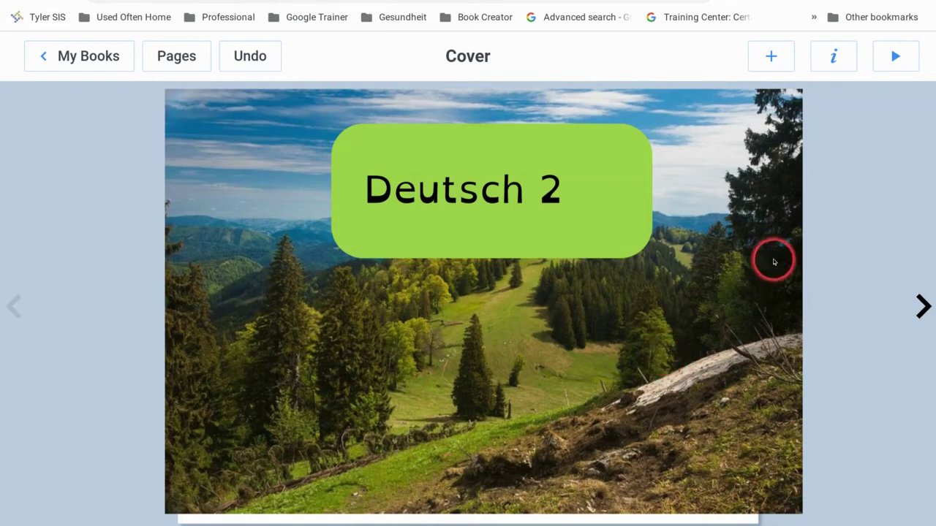
- Draw two yellow pen strokes on the cover, a wavy line across the meadow and a short one below it
{"action": "left_click", "coordinate": [771, 57]}
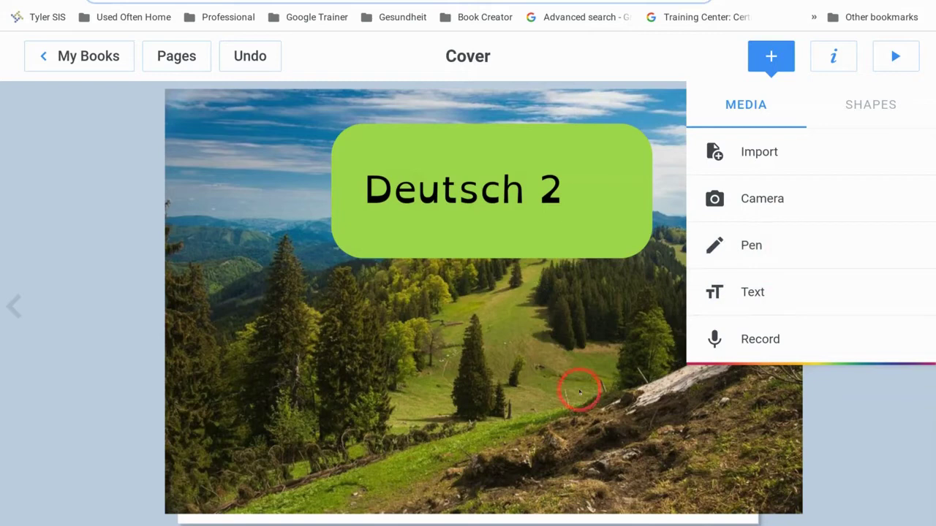
{"action": "left_click", "coordinate": [746, 244]}
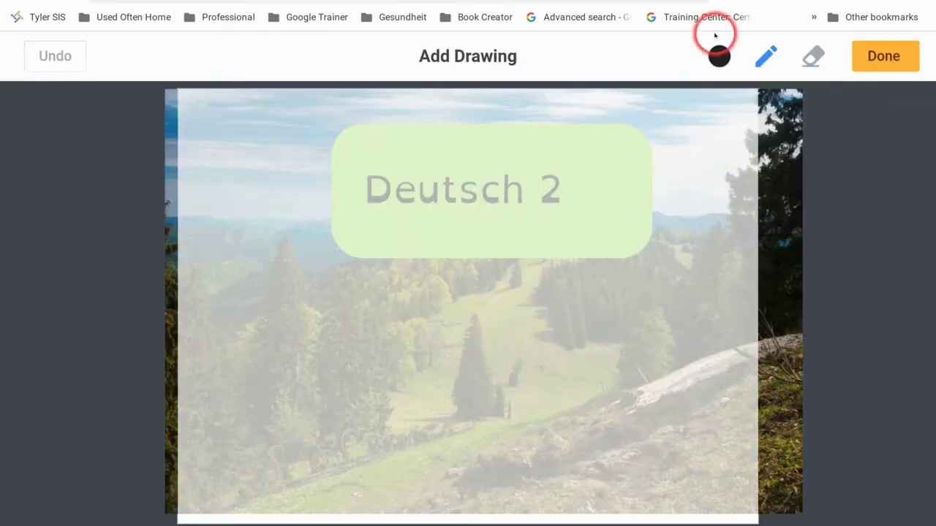
{"action": "left_click", "coordinate": [713, 57]}
{"action": "left_click", "coordinate": [648, 218]}
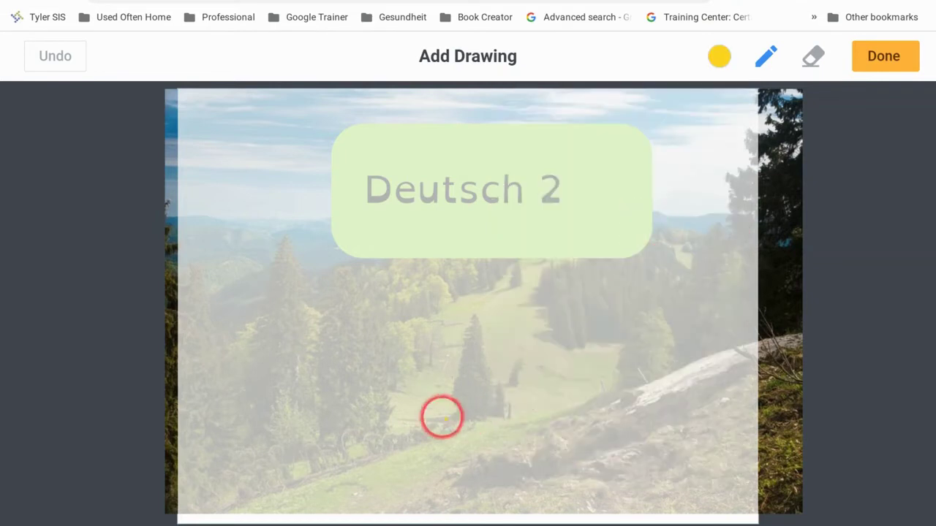
{"action": "mouse_move", "coordinate": [465, 378]}
{"action": "left_mouse_down"}
{"action": "mouse_move", "coordinate": [518, 370]}
{"action": "mouse_move", "coordinate": [577, 384]}
{"action": "left_mouse_up"}
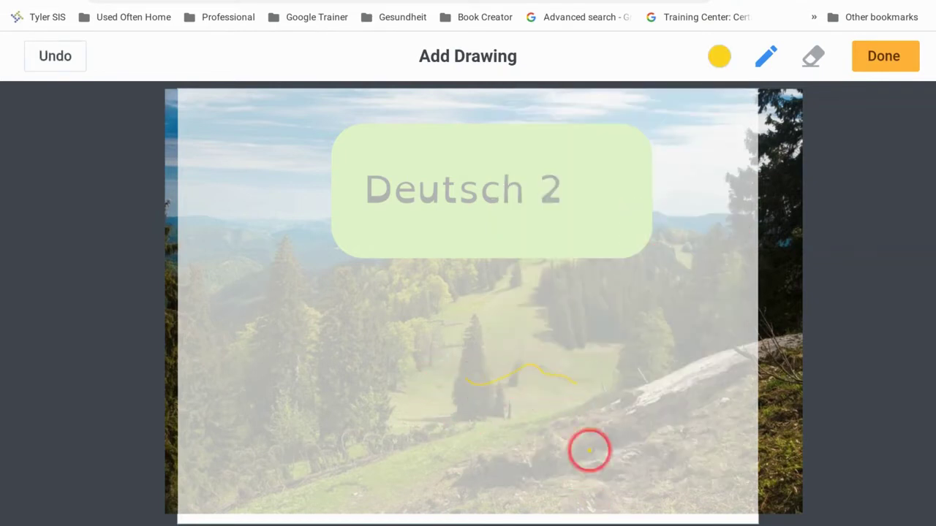
{"action": "left_click_drag", "start_coordinate": [509, 456], "coordinate": [544, 445]}
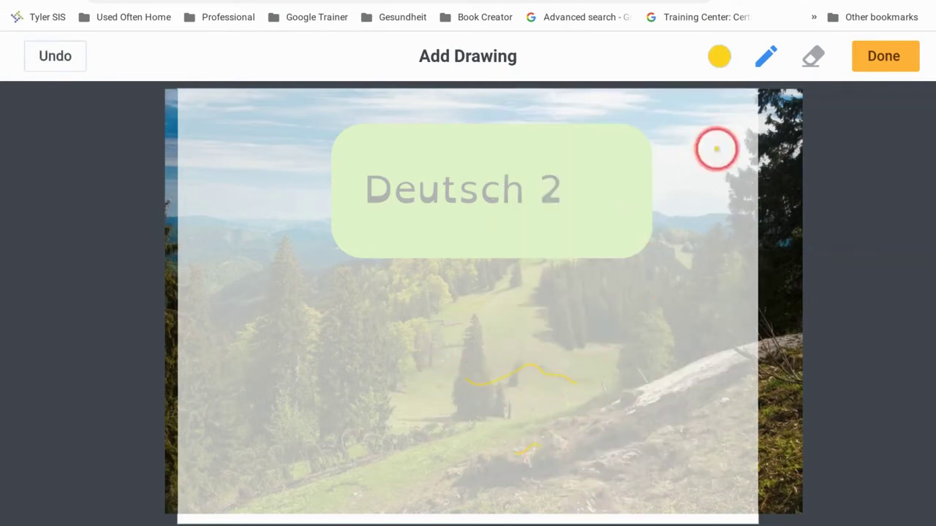
{"action": "left_click", "coordinate": [874, 57]}
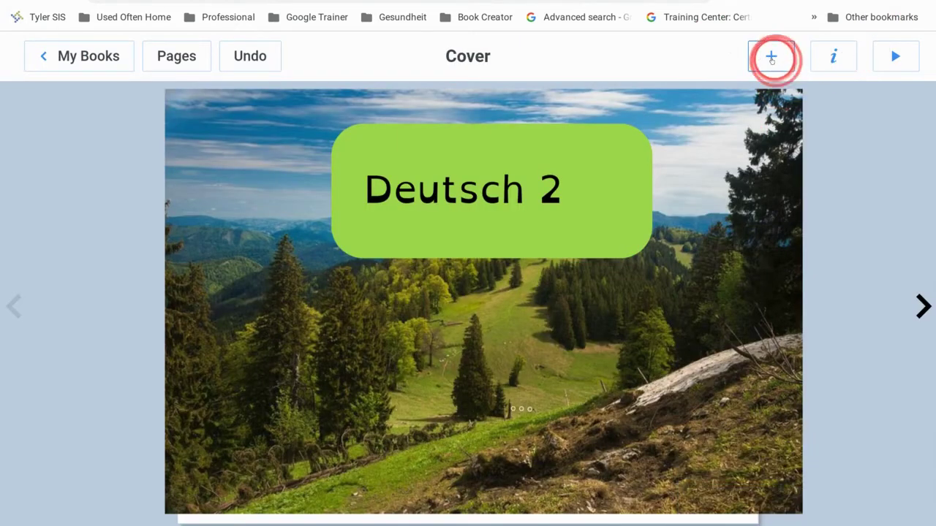
- Record a short sound clip and insert it on the cover
{"action": "left_click", "coordinate": [772, 56]}
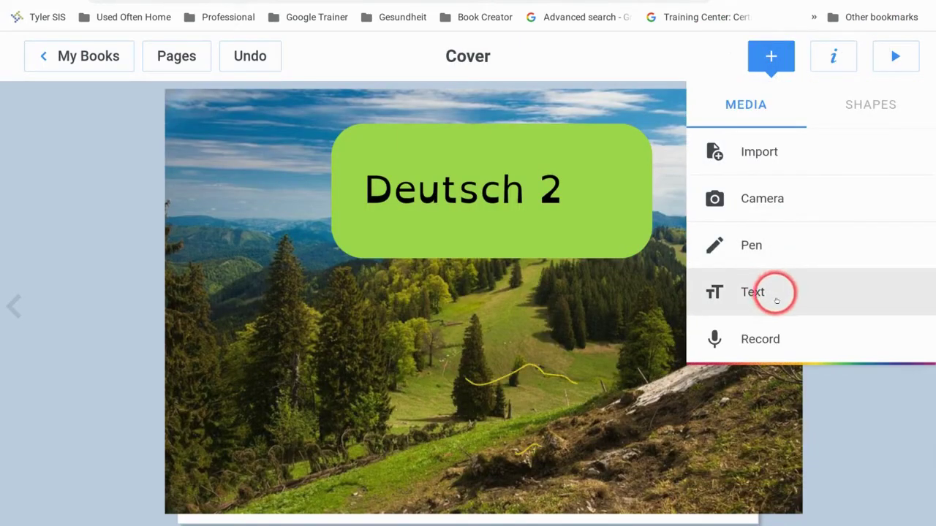
{"action": "left_click", "coordinate": [771, 335]}
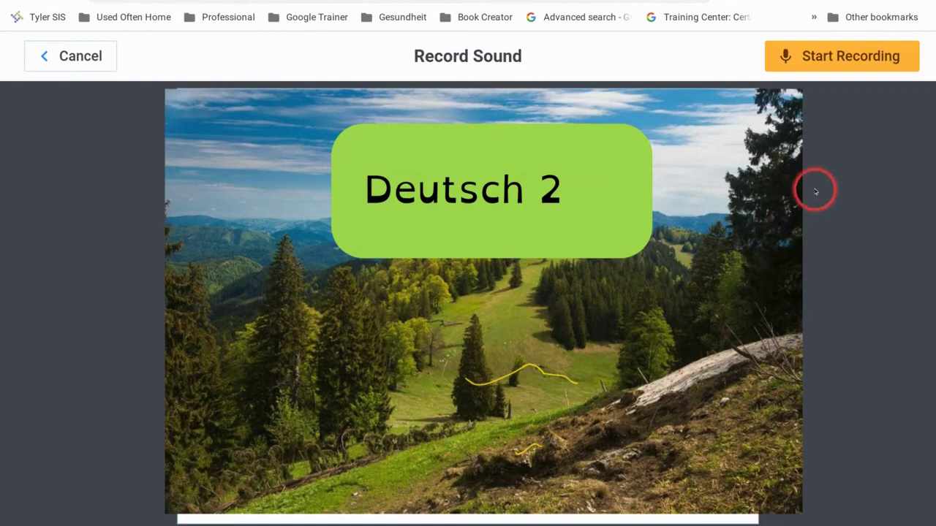
{"action": "left_click", "coordinate": [875, 58]}
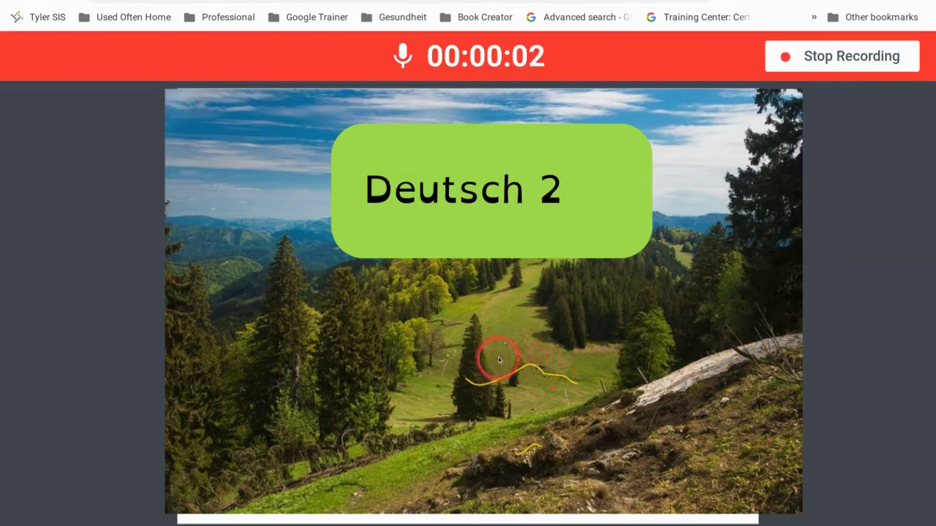
{"action": "left_click", "coordinate": [814, 59]}
{"action": "left_click", "coordinate": [585, 324]}
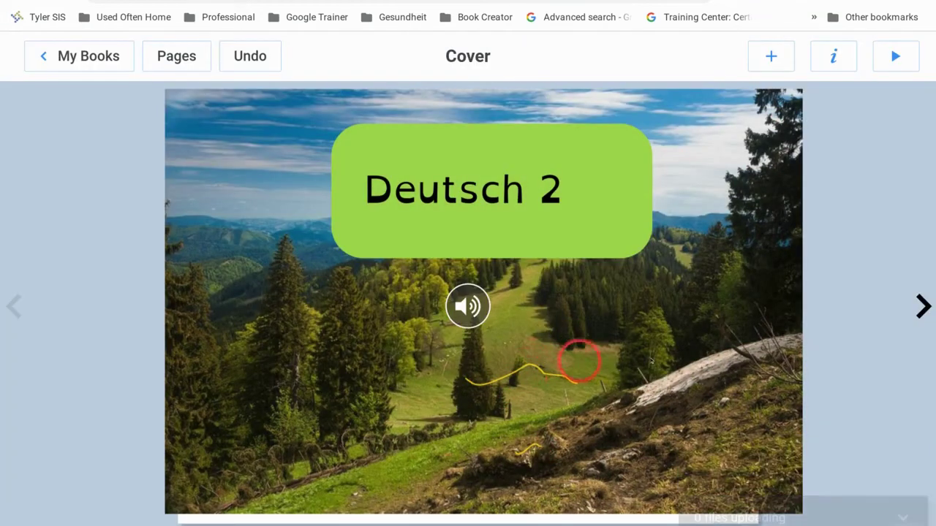
- Enlarge the cover's sound icon to about three times its size and move it down near the photo's lower edge
{"action": "left_click", "coordinate": [462, 308]}
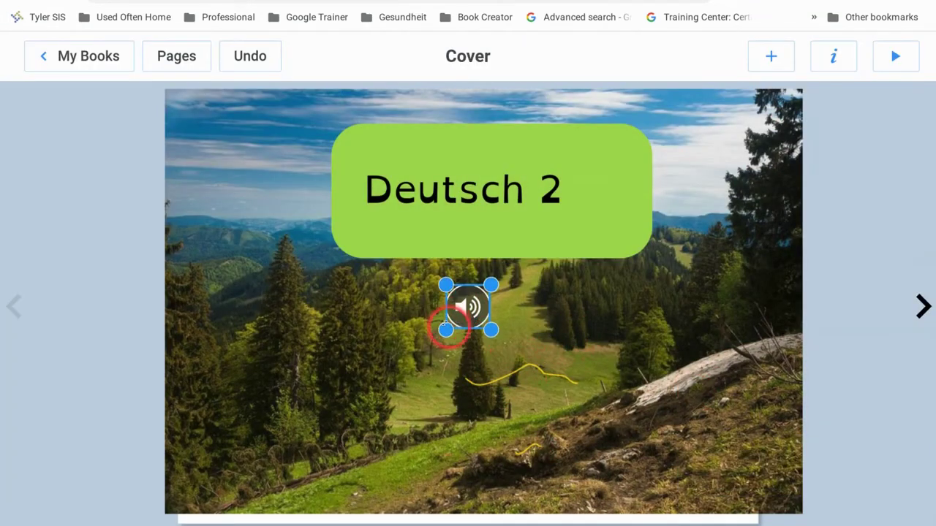
{"action": "left_click_drag", "start_coordinate": [445, 329], "coordinate": [358, 459]}
{"action": "left_click_drag", "start_coordinate": [427, 386], "coordinate": [414, 437]}
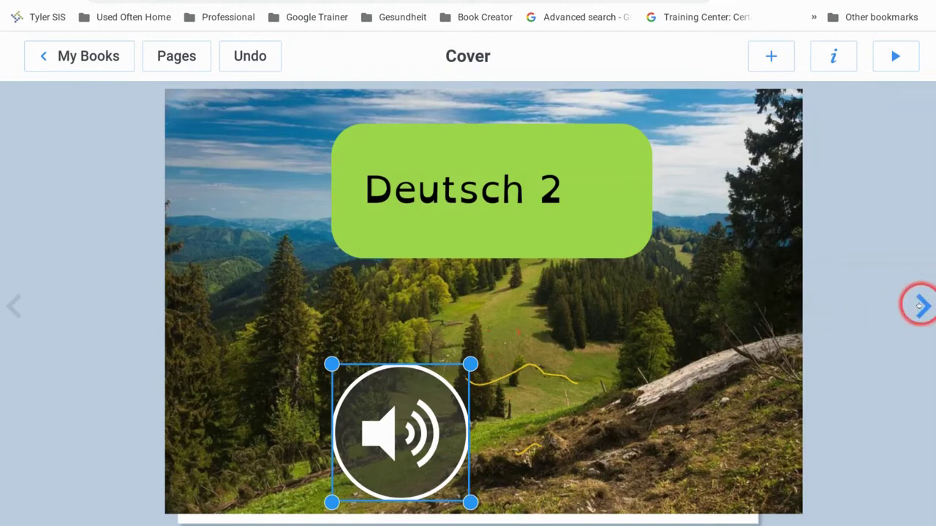
- Go to page 2 with the monkey photo and open the choices for adding media
{"action": "left_click", "coordinate": [920, 305]}
{"action": "left_click", "coordinate": [920, 305]}
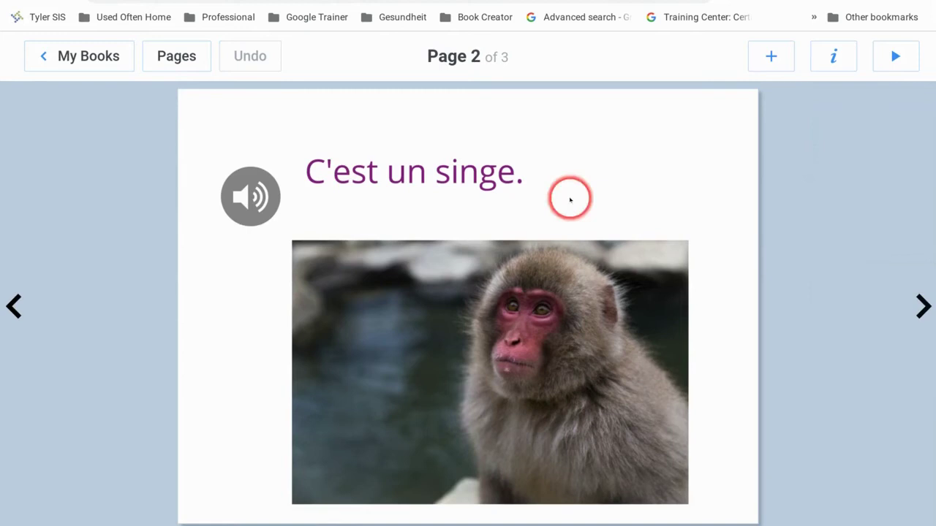
{"action": "left_click", "coordinate": [772, 59]}
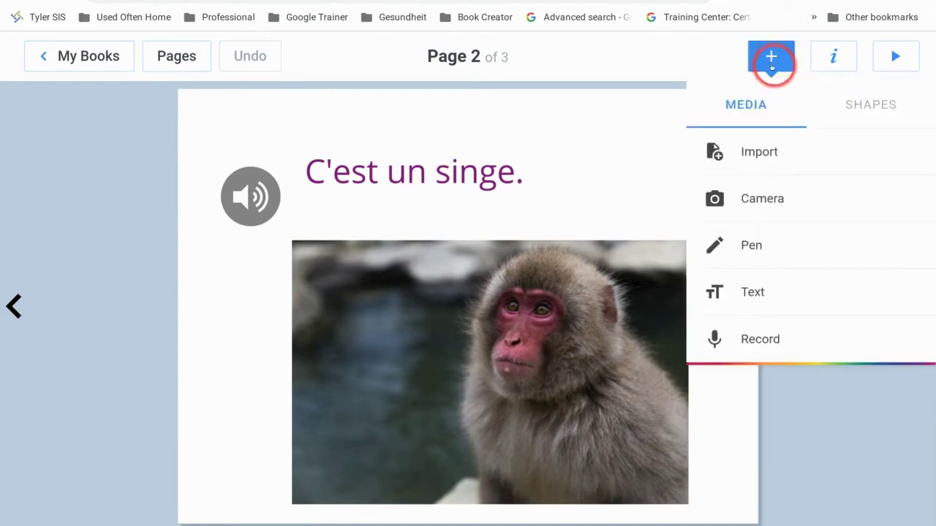